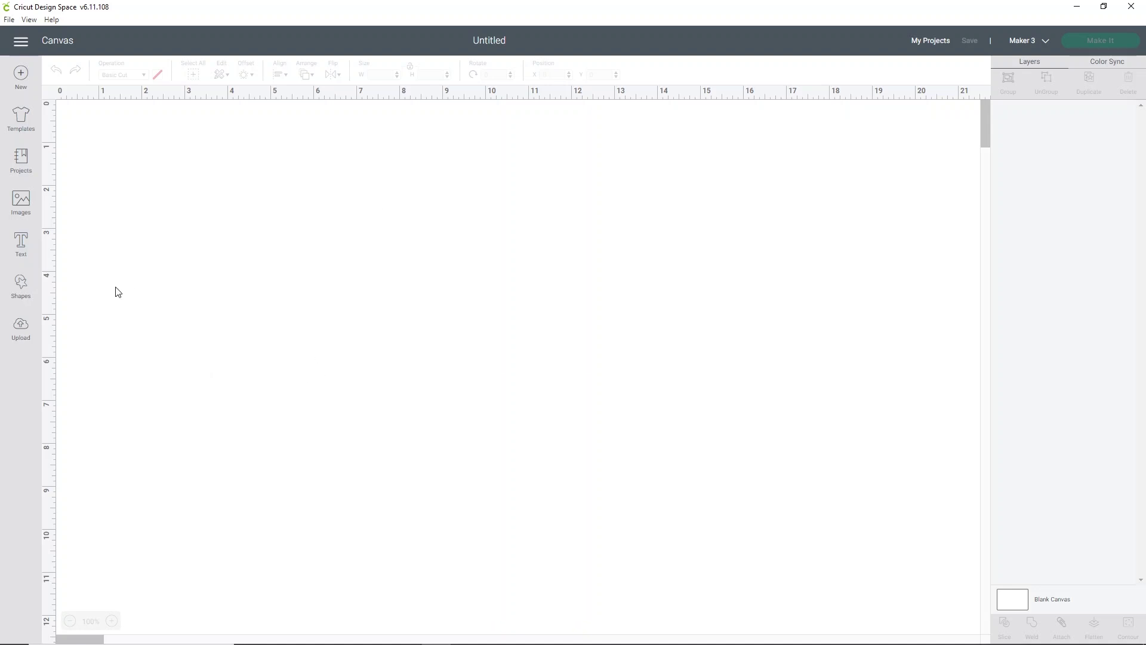
Upload the eeyoree image from the Cricut > Disney folder.
left_click(27, 332)
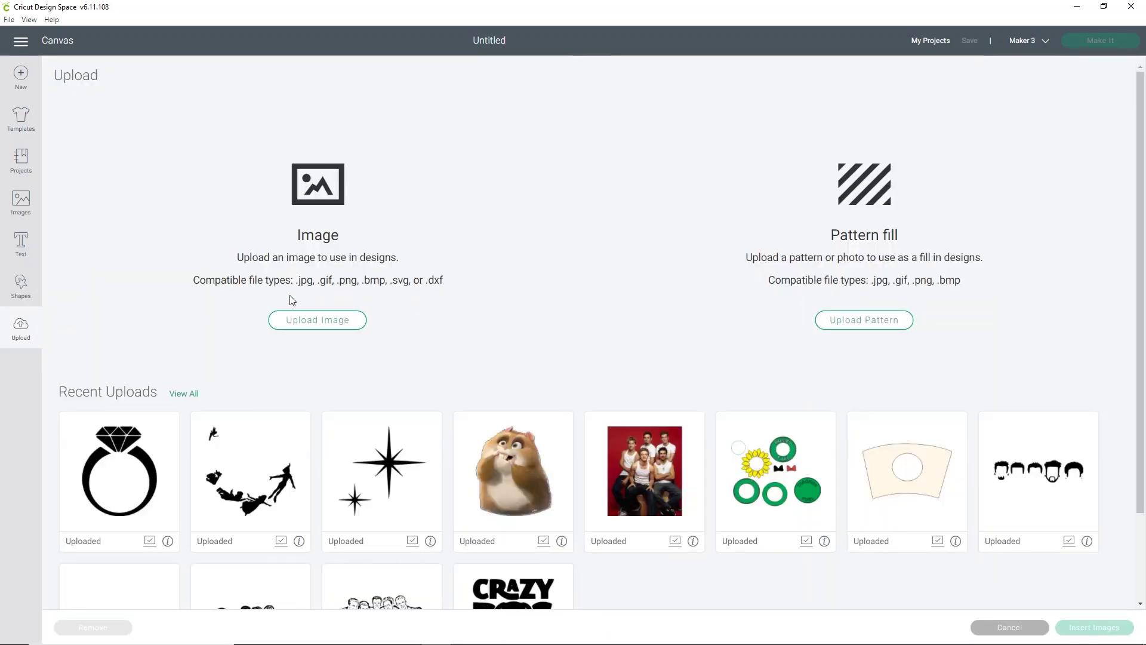
left_click(340, 320)
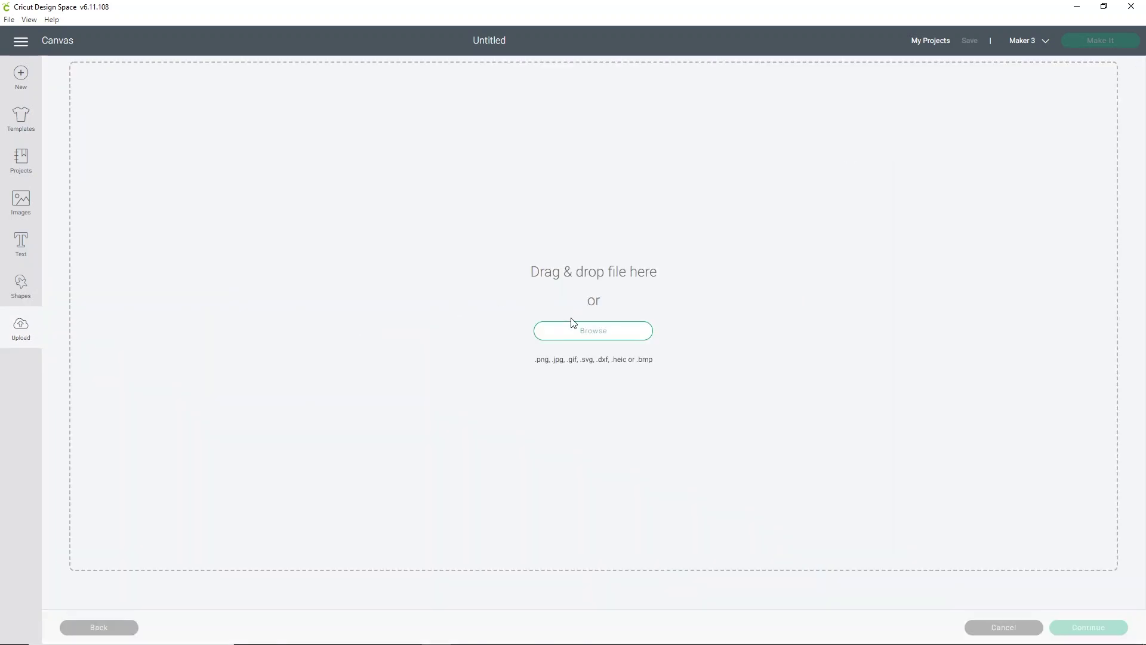
left_click(573, 333)
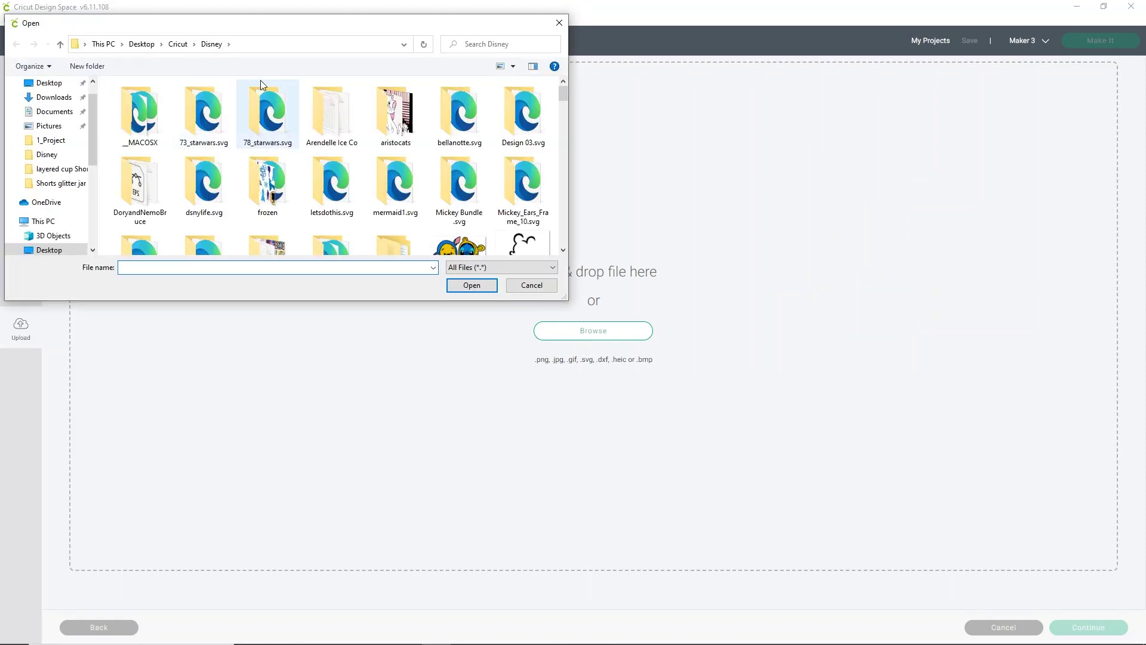
left_click(178, 45)
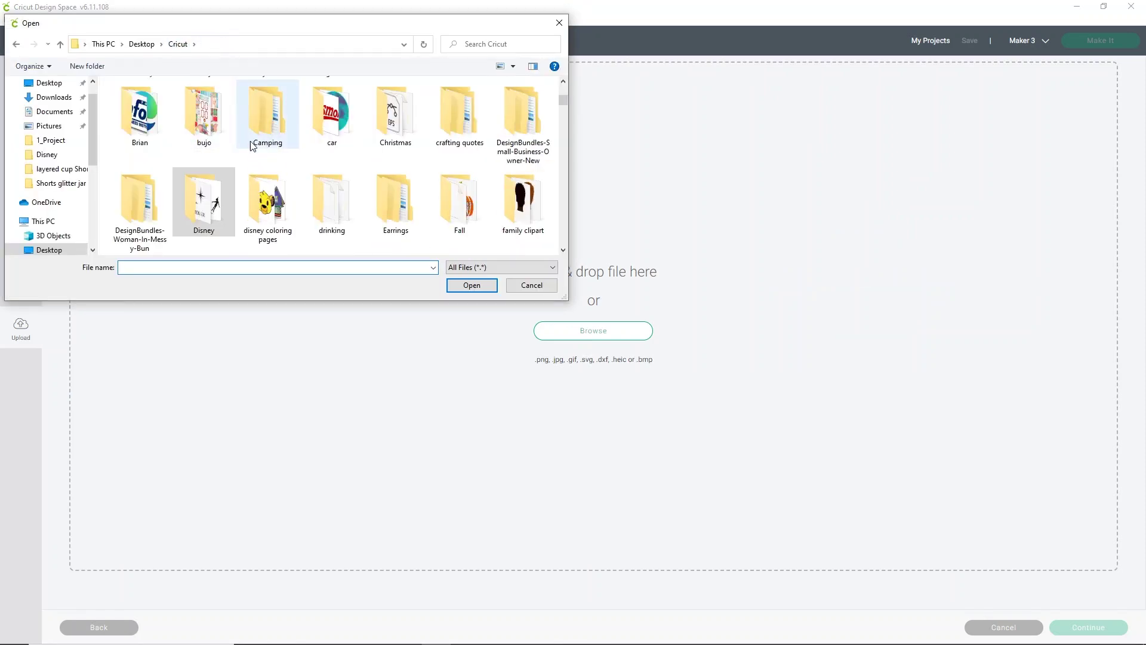
double_click(270, 197)
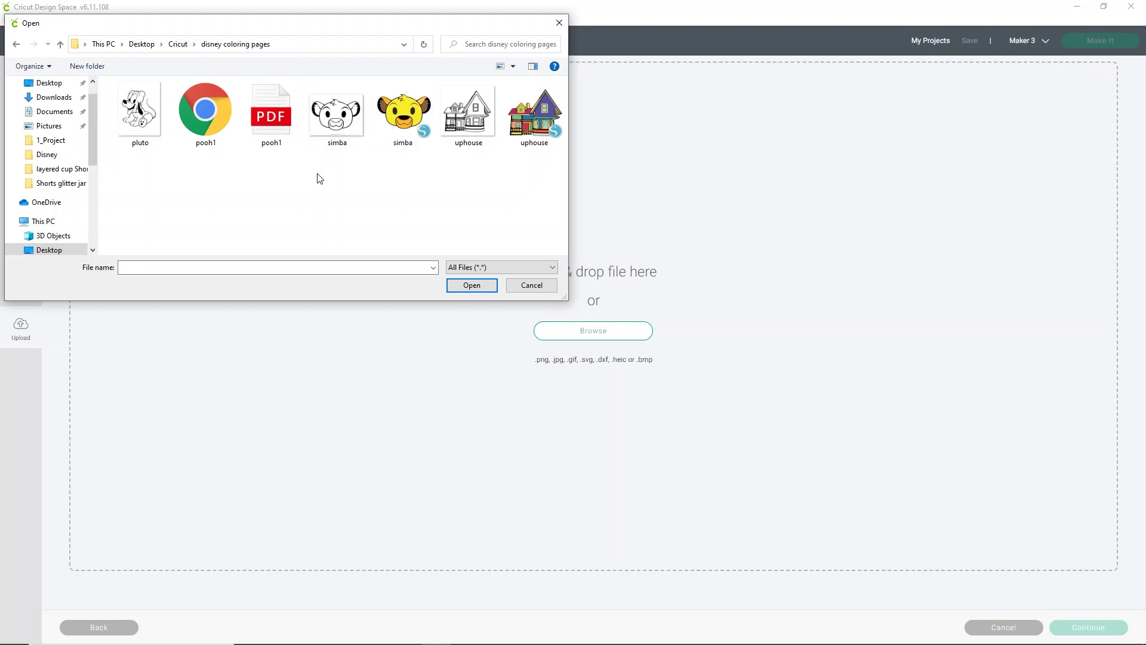
left_click(178, 45)
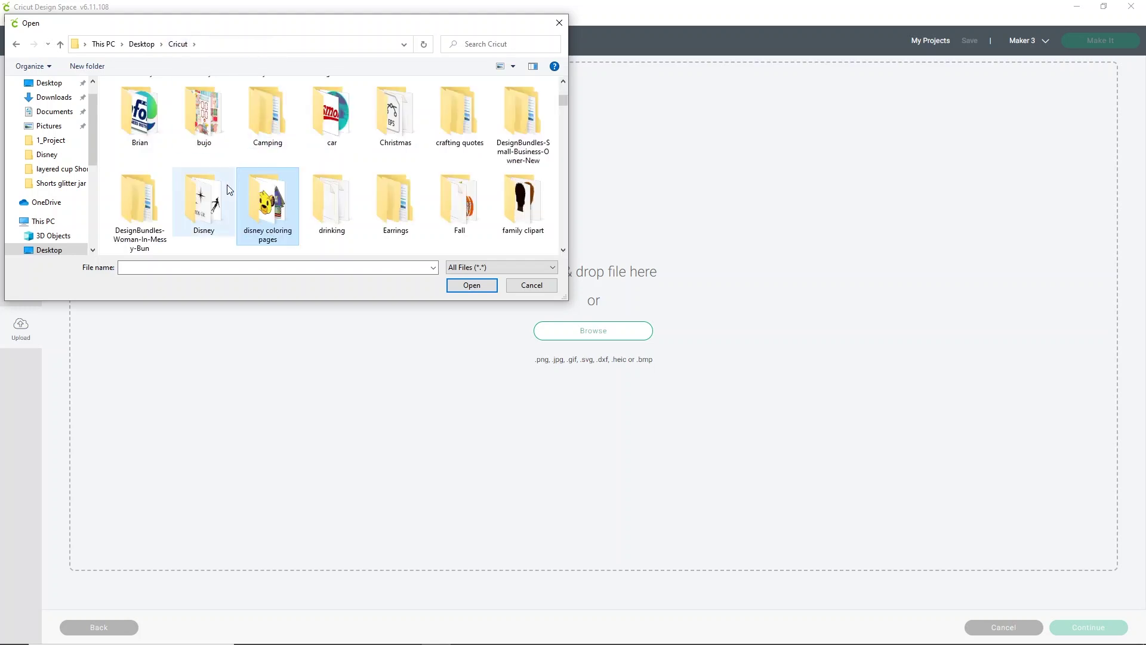
double_click(206, 203)
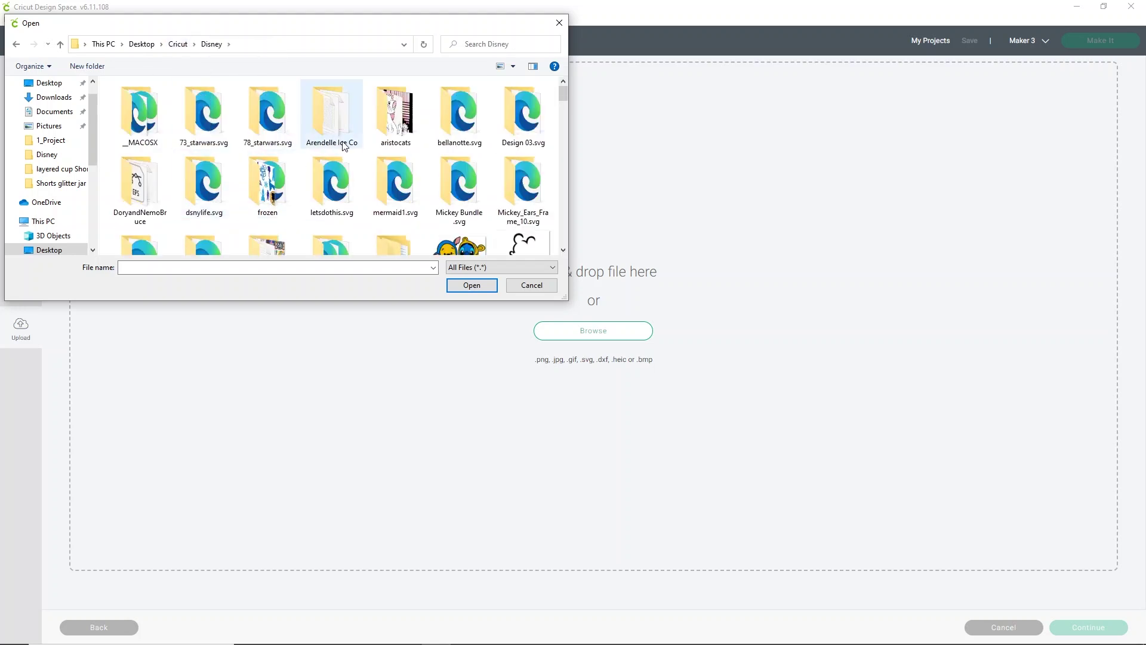
scroll(343, 143, "down", 1)
scroll(345, 145, "down", 3)
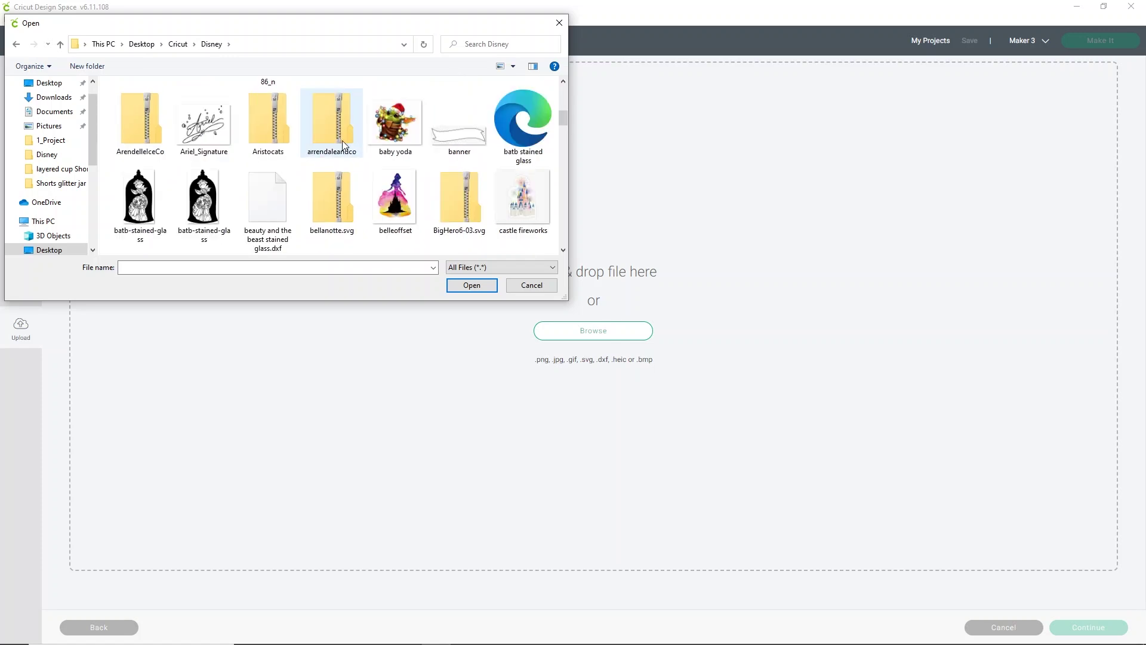
scroll(344, 145, "down", 2)
scroll(345, 145, "down", 2)
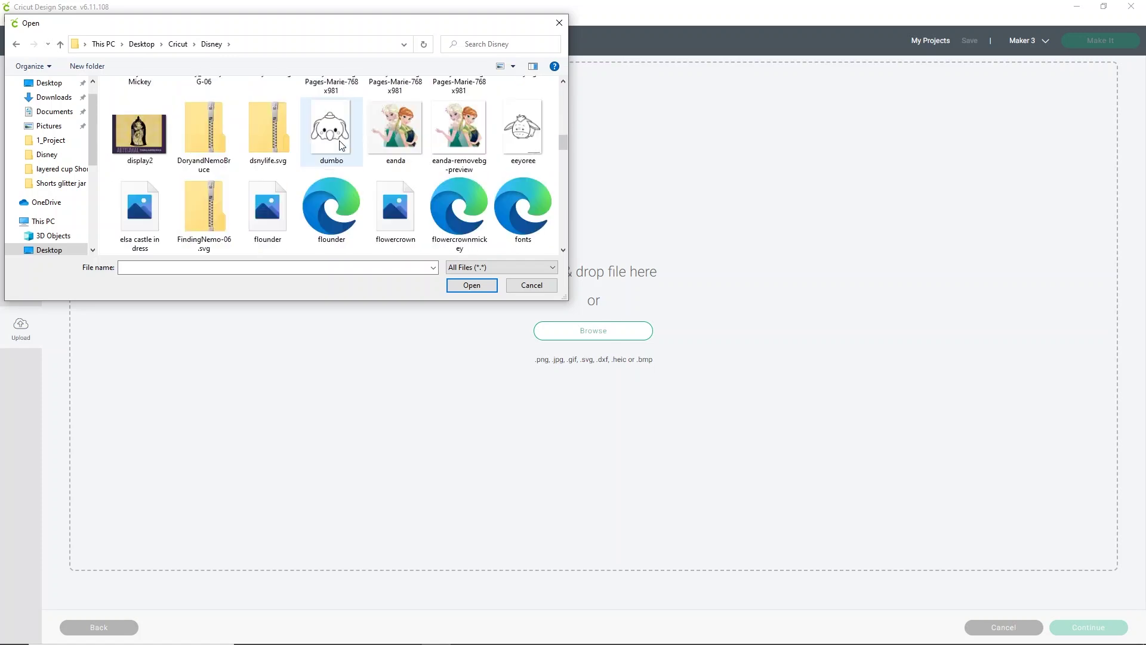
double_click(518, 123)
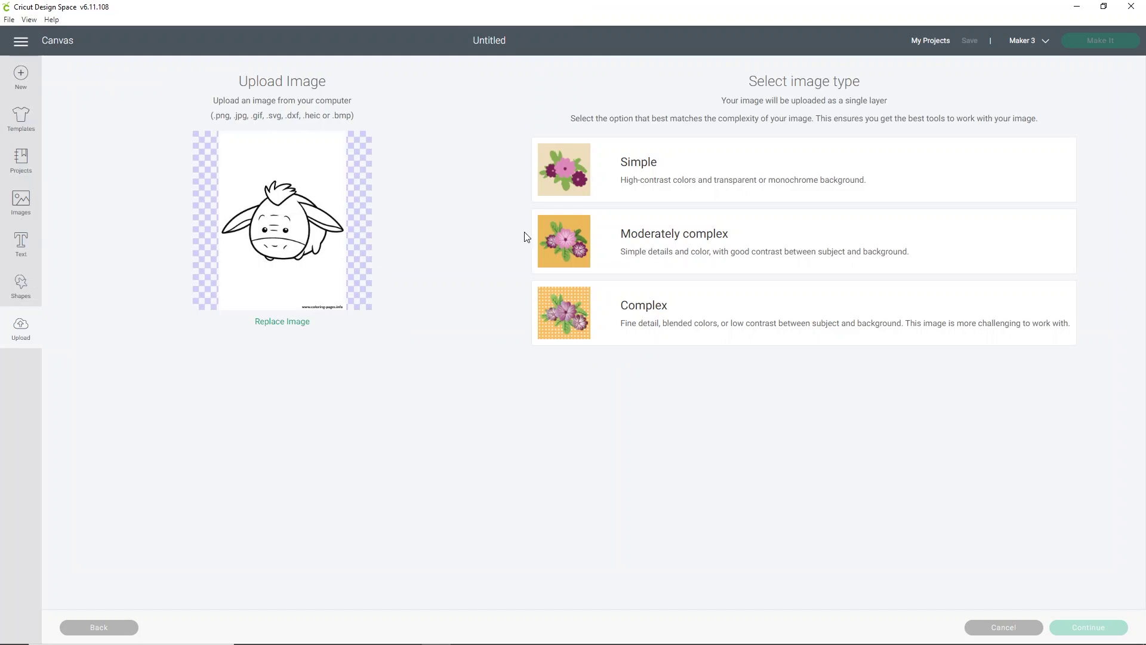
Mark the image Complex and erase the white background, ear, body and muzzle fills.
left_click(686, 315)
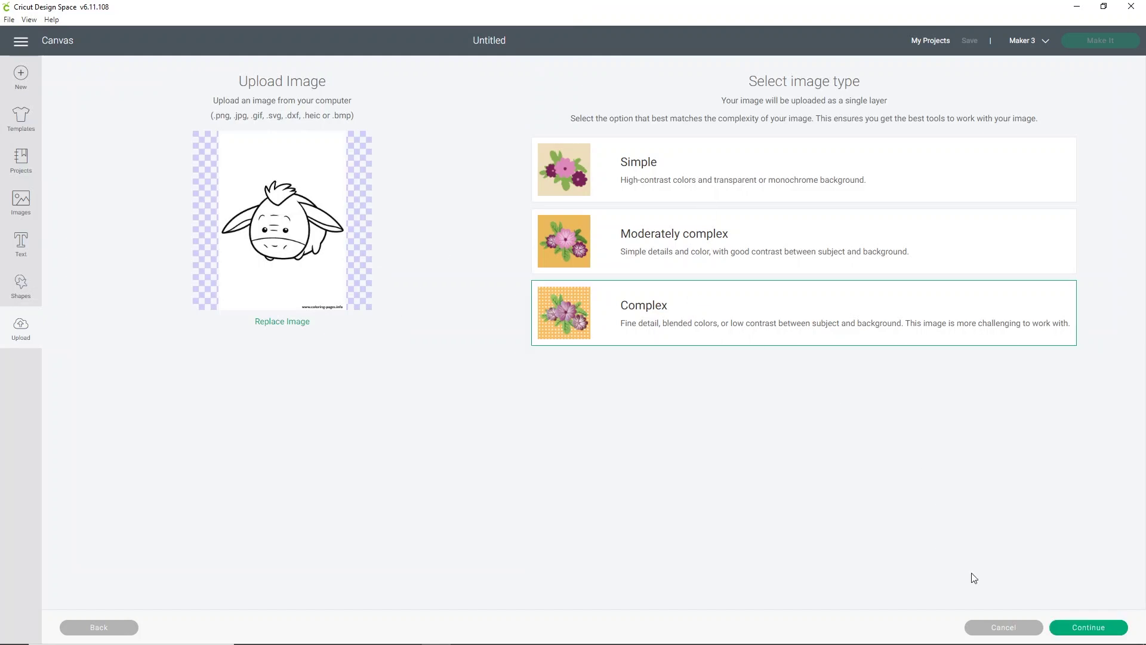
left_click(1081, 630)
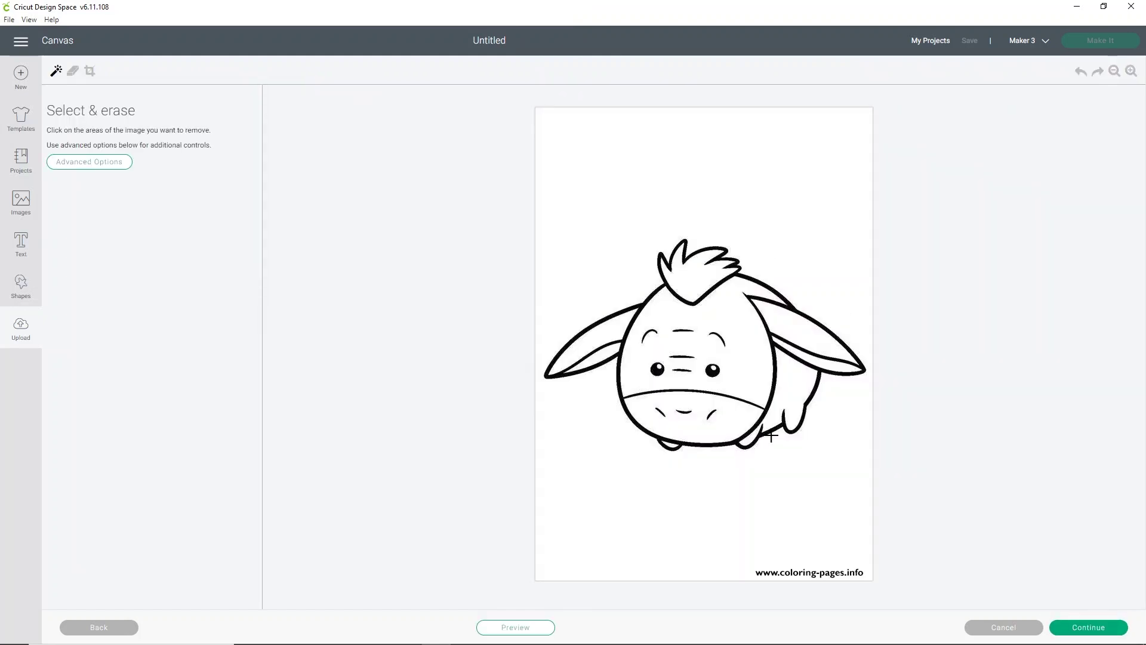
left_click(113, 162)
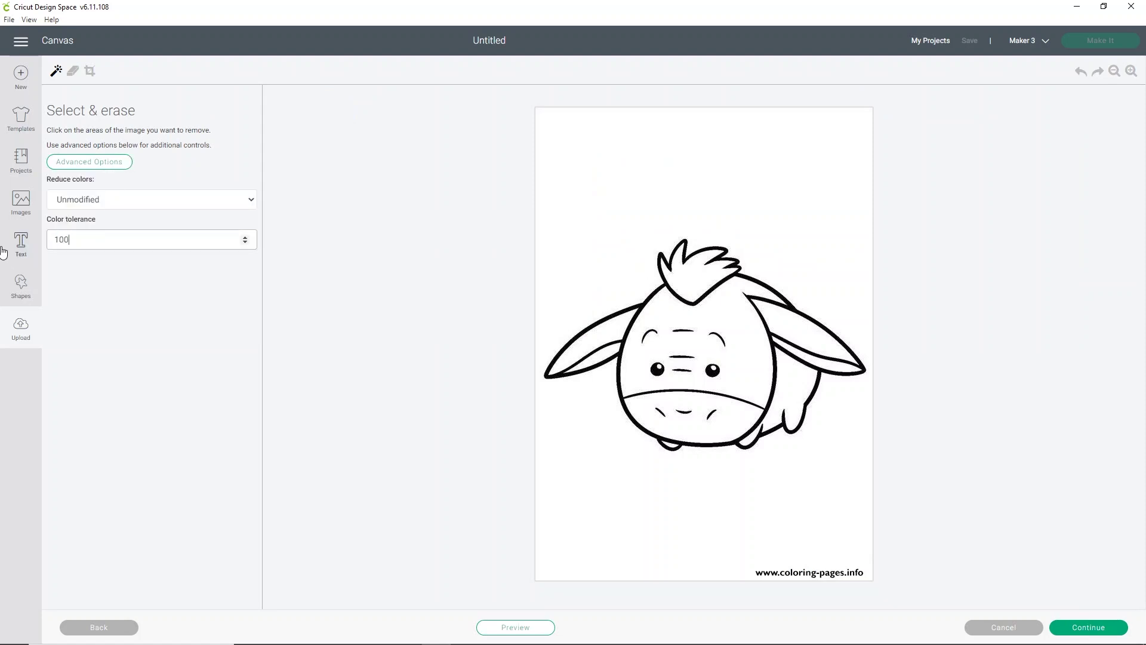
left_click(626, 149)
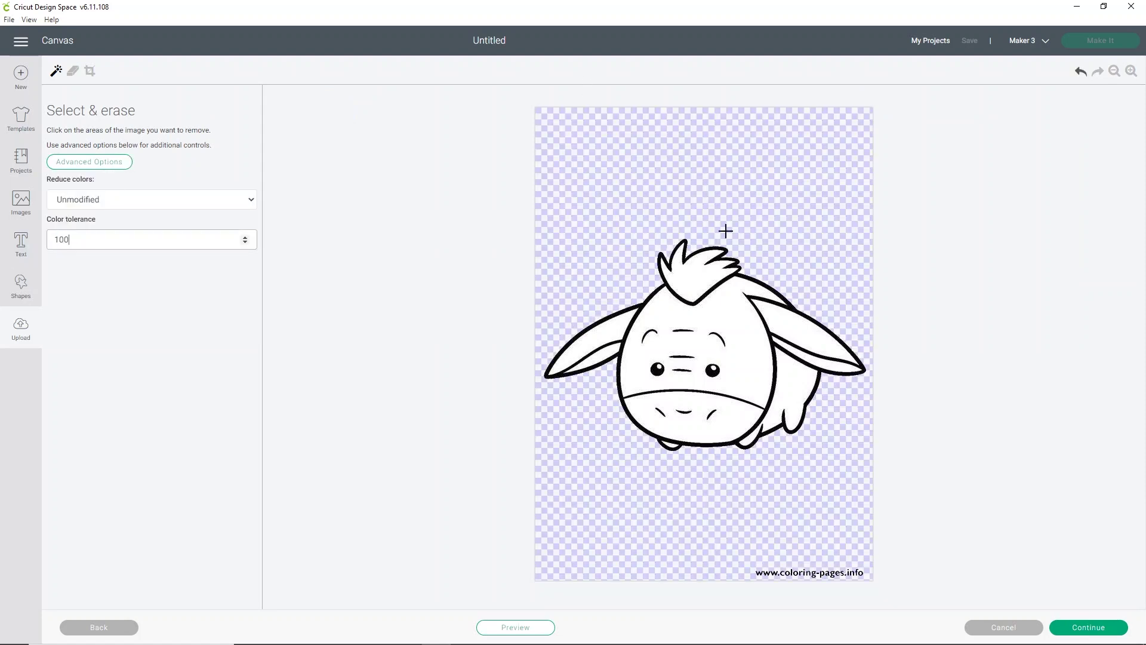
left_click(781, 313)
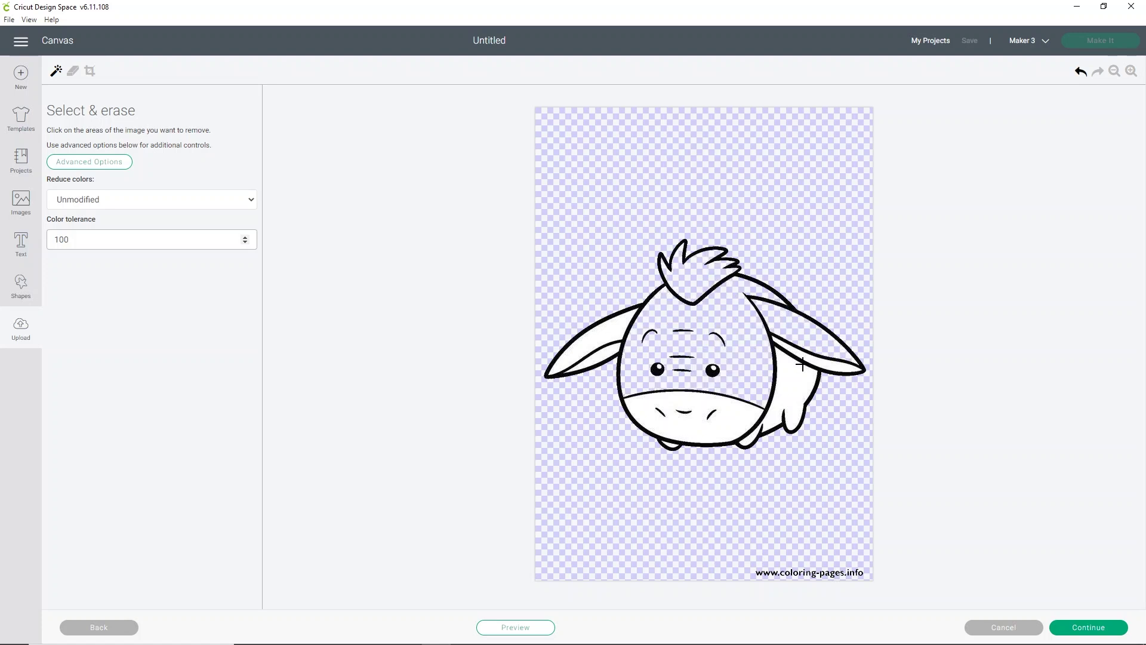
left_click(826, 361)
left_click(791, 396)
left_click(720, 431)
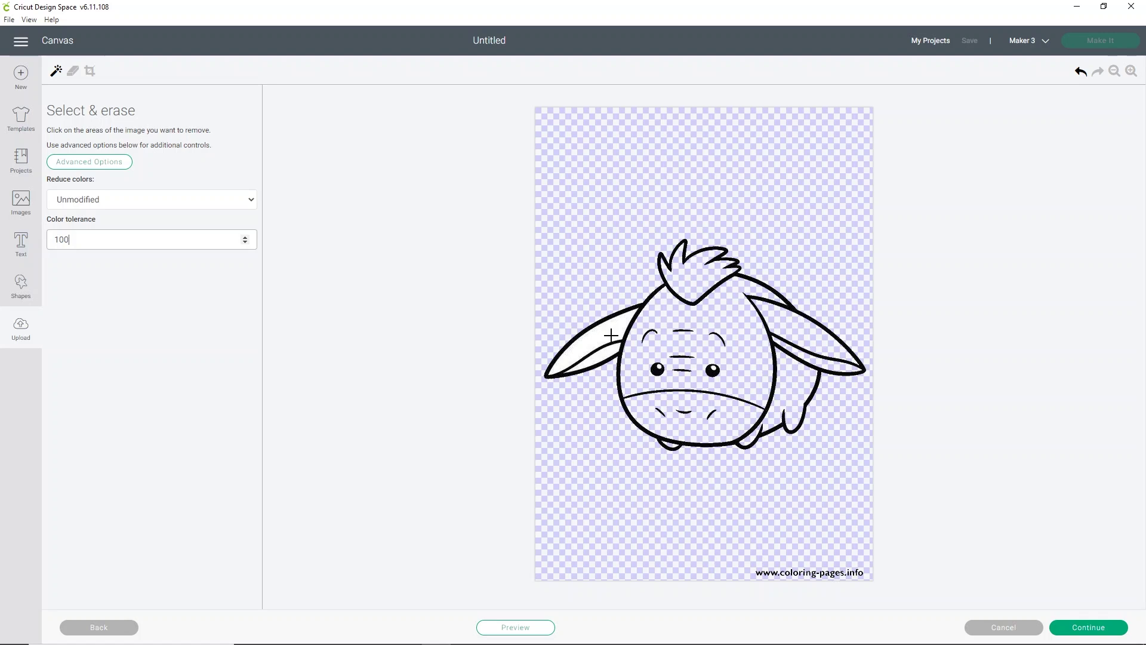
left_click(603, 353)
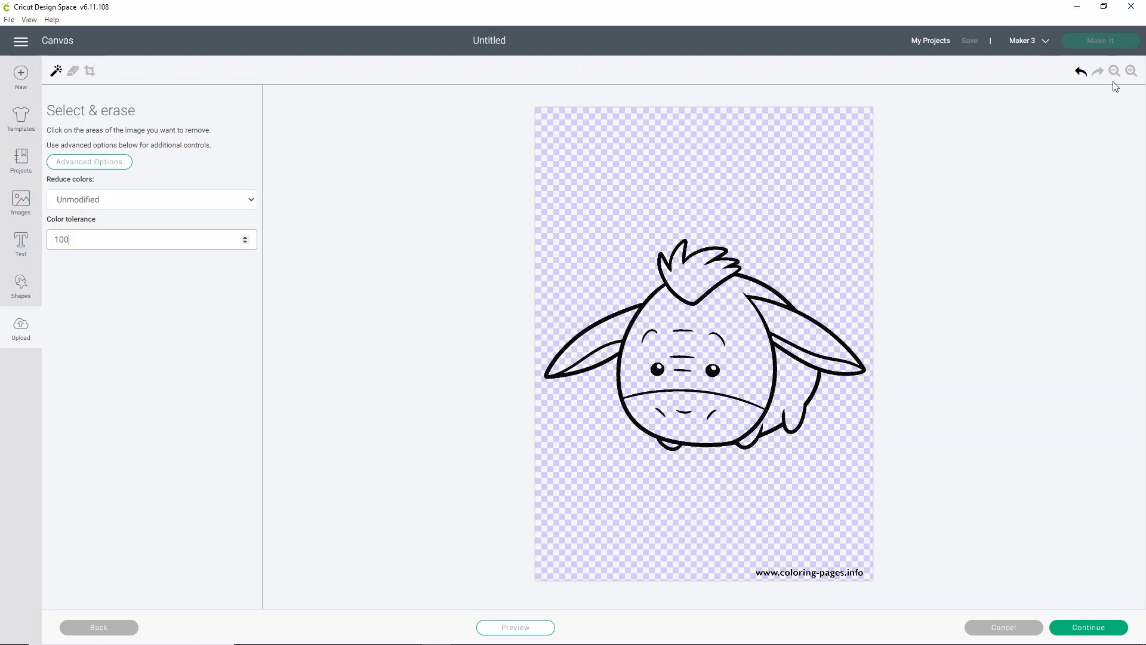
Zoom in and erase the website watermark at the bottom with the Eraser.
left_click(1129, 71)
left_click(1130, 71)
scroll(850, 274, "down", 5)
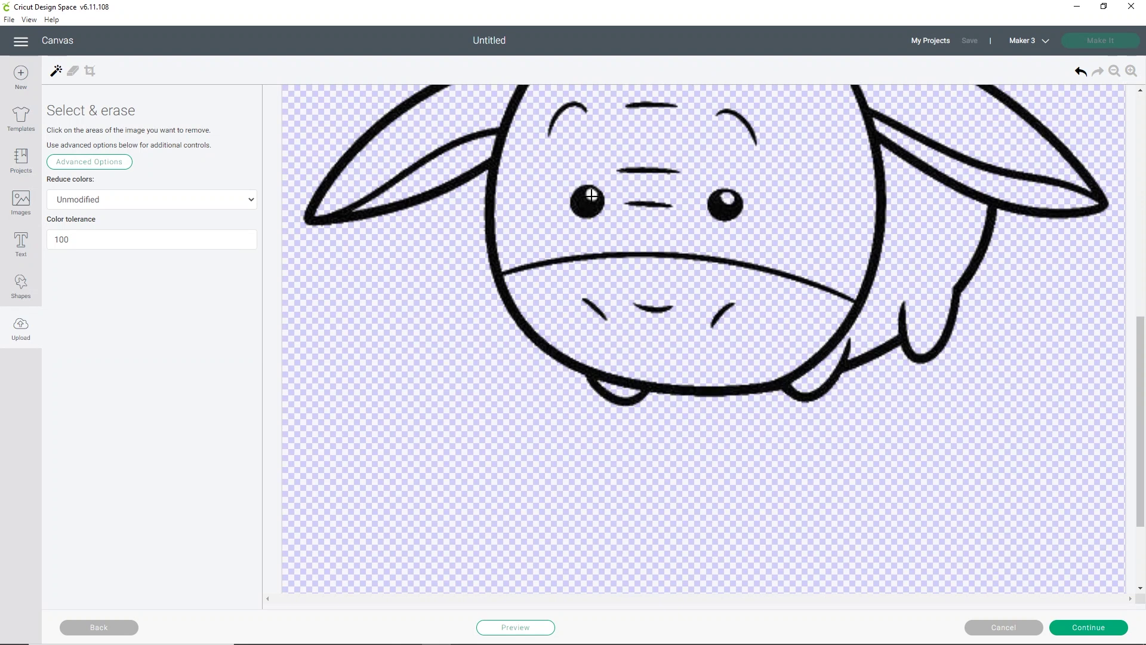
scroll(915, 402, "down", 3)
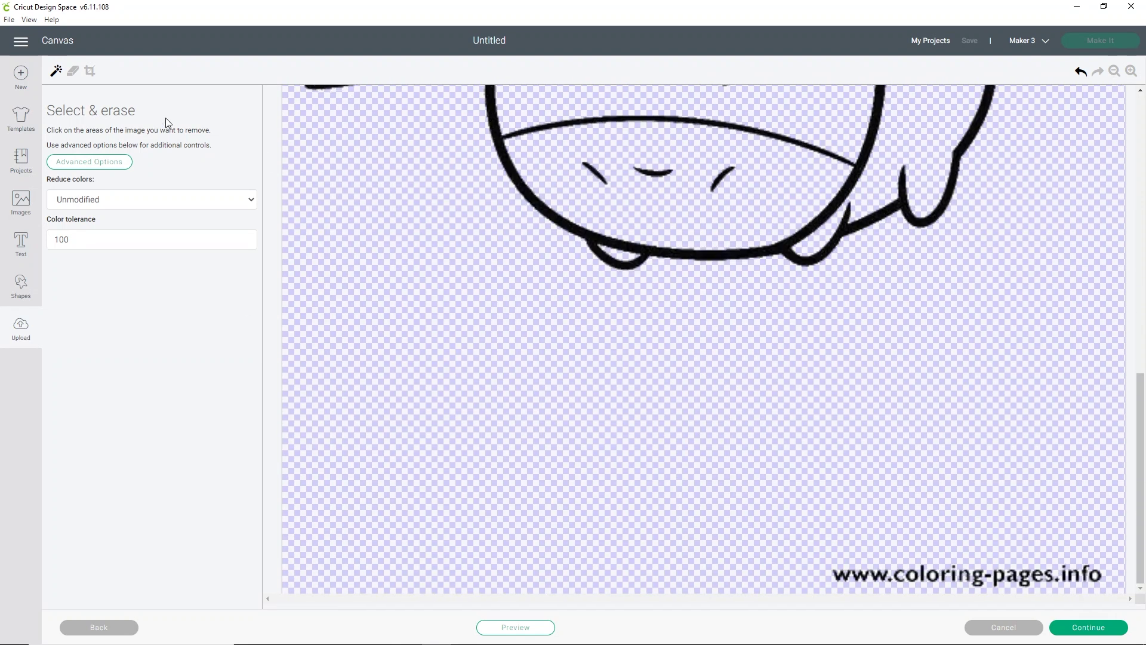
left_click(73, 71)
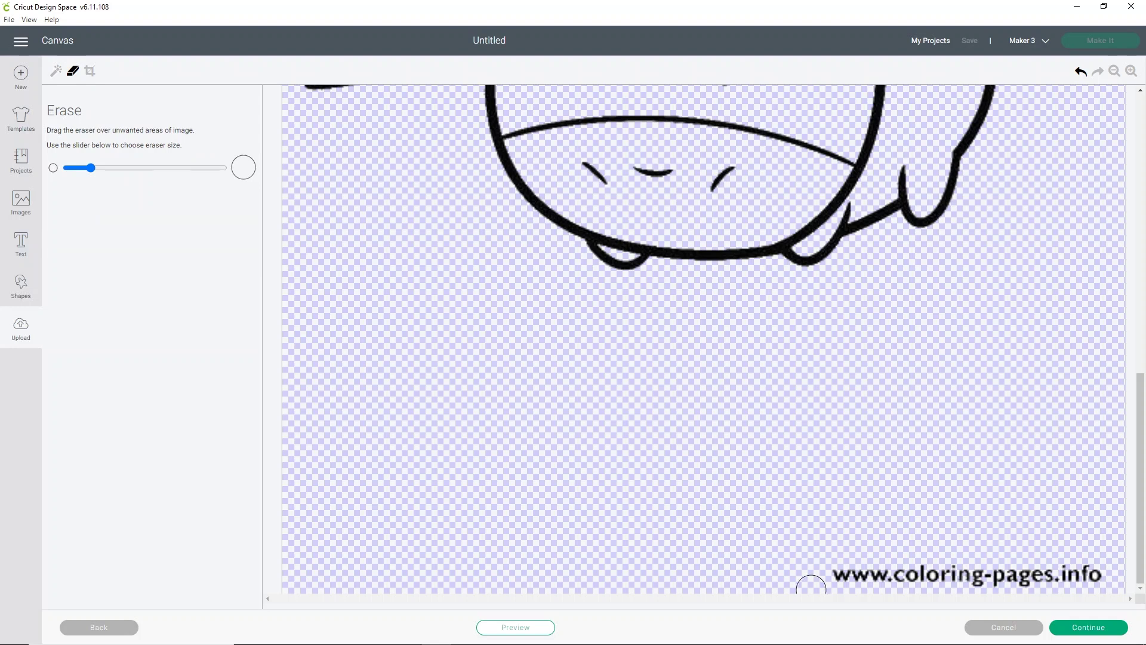
mouse_move(810, 587)
left_mouse_down()
mouse_move(842, 572)
mouse_move(940, 562)
mouse_move(1097, 572)
mouse_move(900, 585)
left_mouse_up()
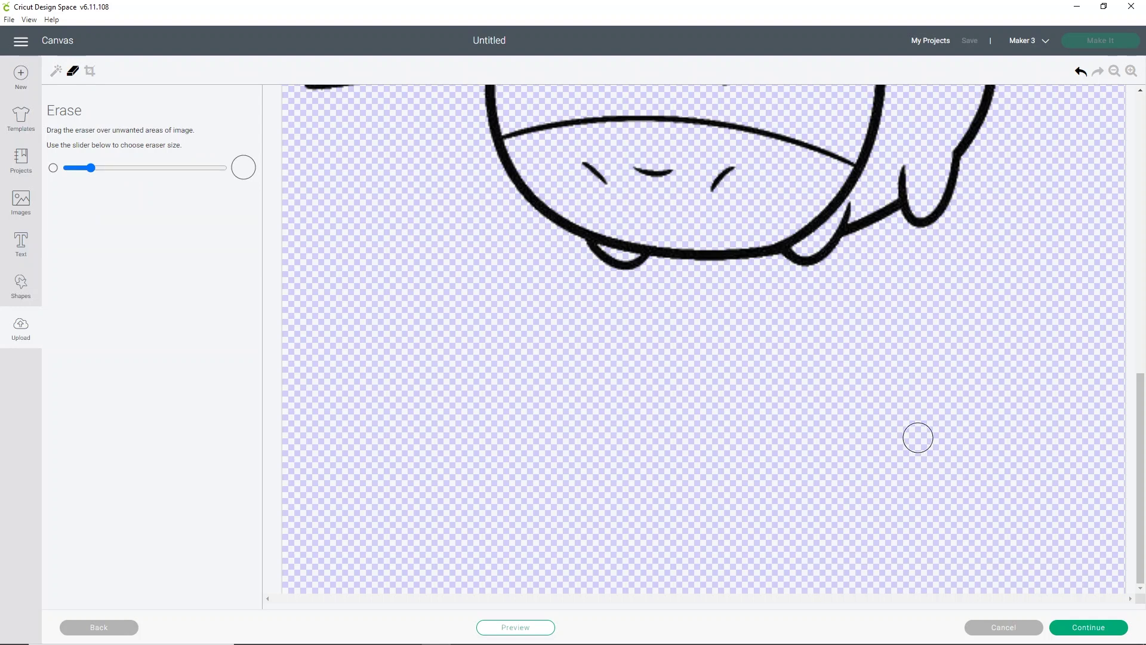
Save the cleaned Eeyore as a cut image.
left_click(1088, 627)
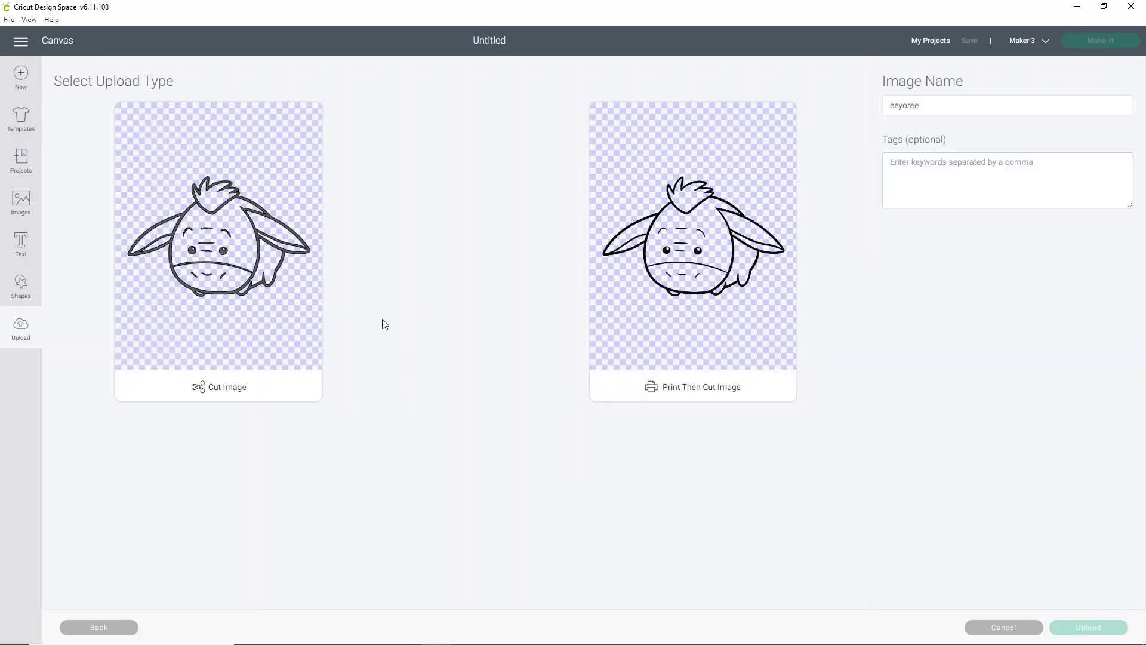
left_click(190, 318)
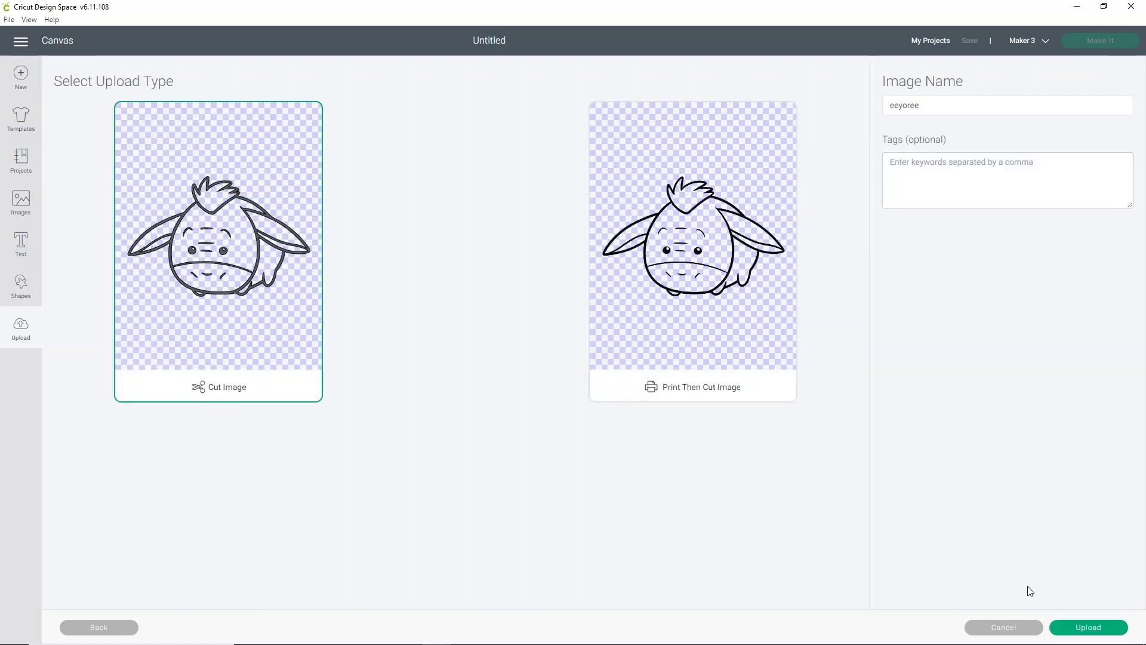
left_click(1088, 628)
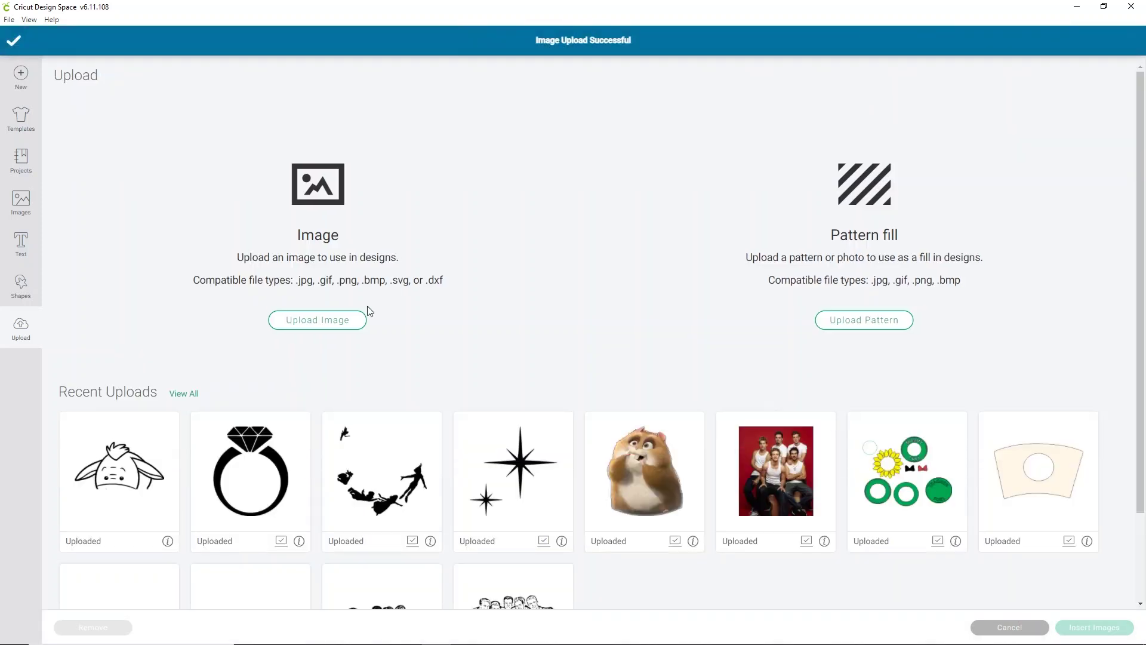
Insert the Eeyore image mid-canvas and duplicate it.
left_click(104, 471)
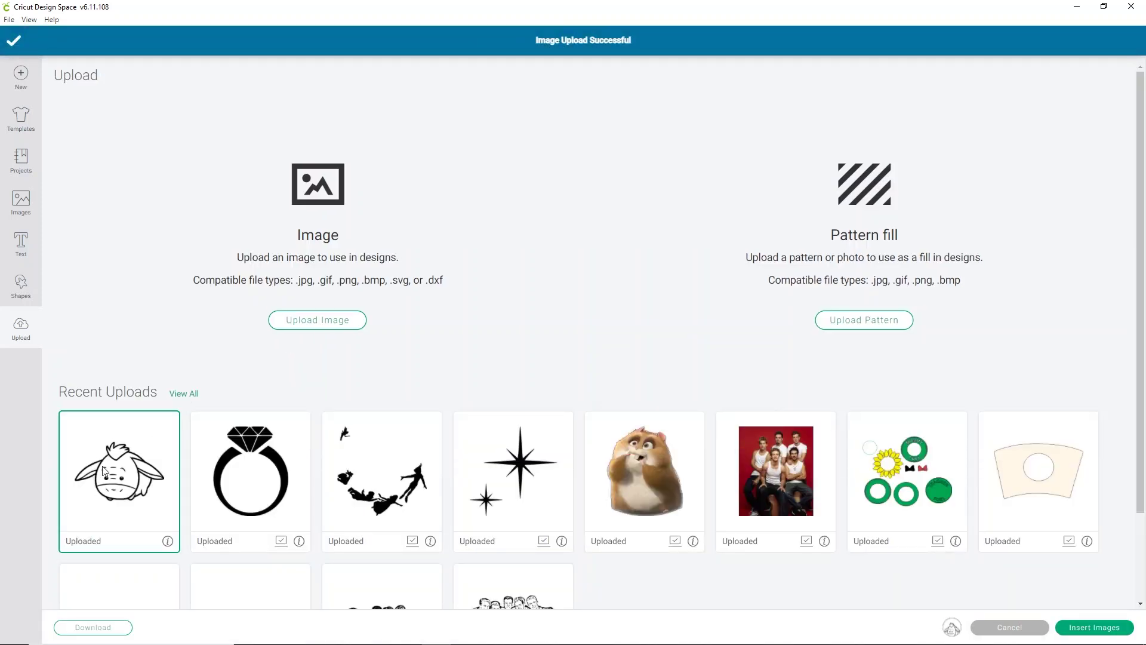
left_click(1090, 627)
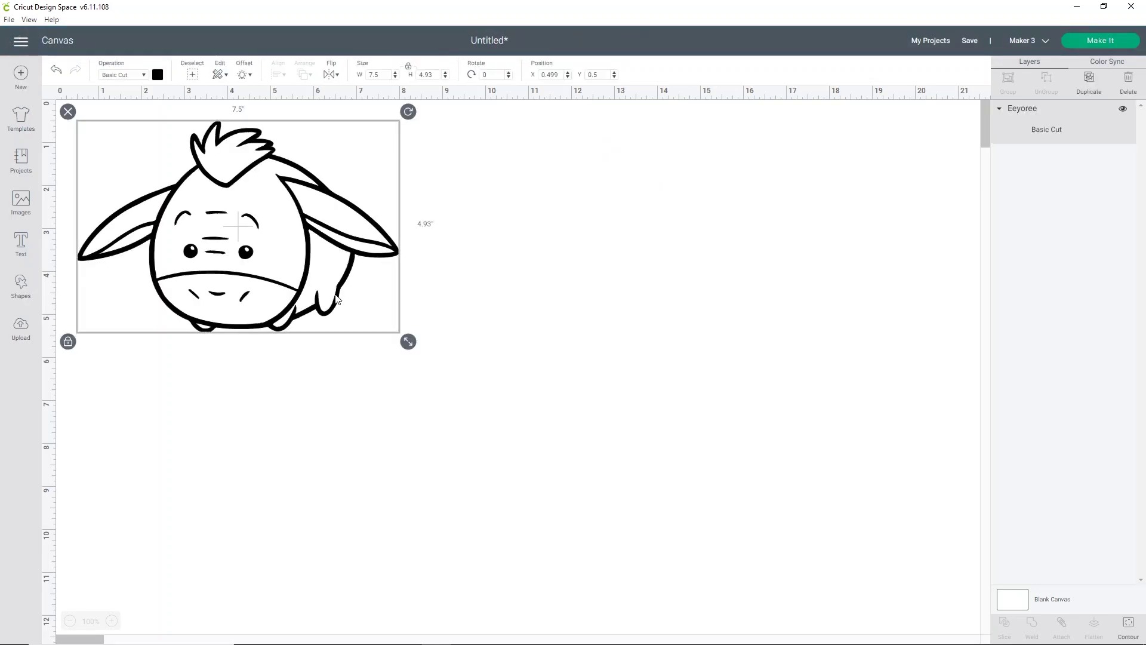
left_click_drag(304, 251, 549, 290)
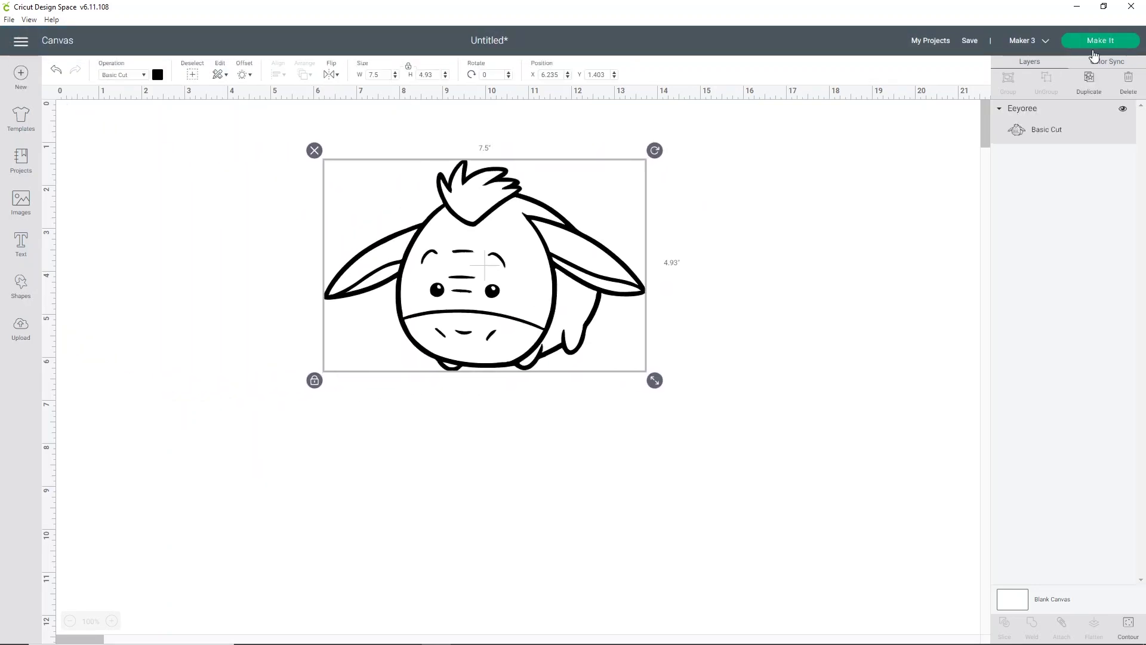
left_click(1088, 78)
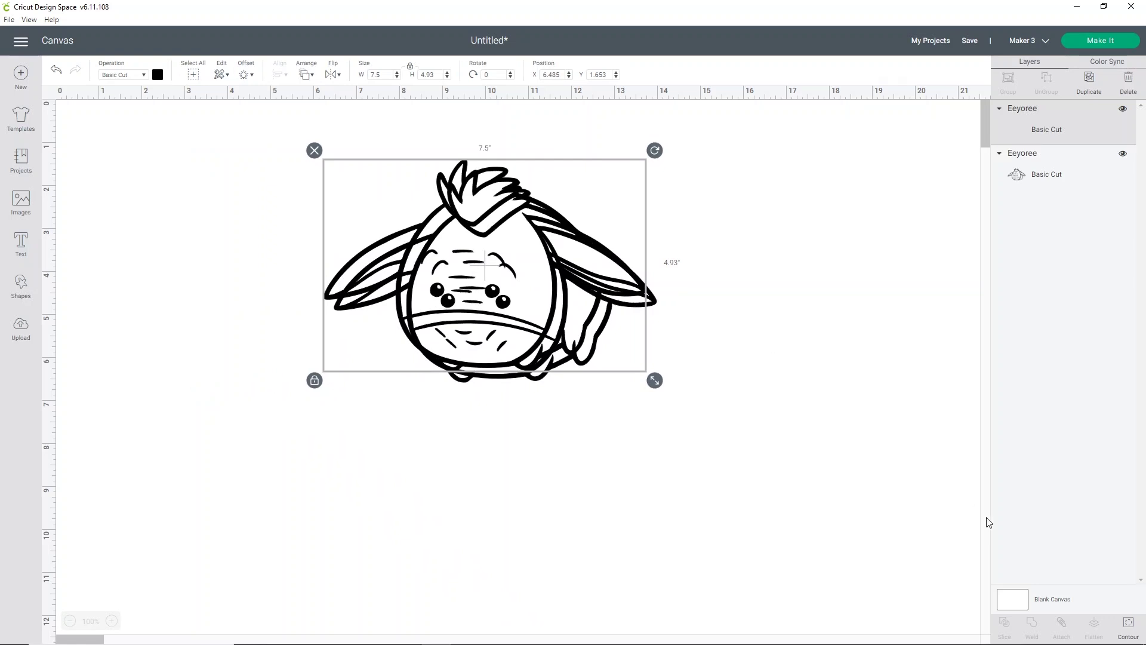
Hide all inner contours on one Eeyore copy and move that black silhouette left.
left_click(1127, 623)
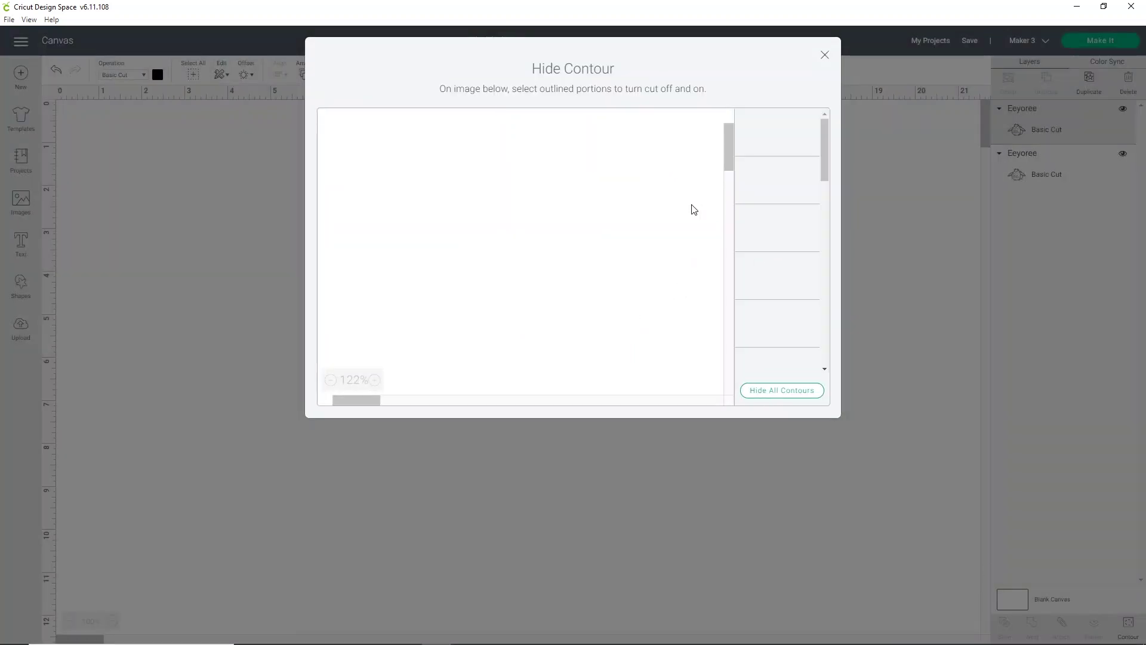
left_click(541, 216)
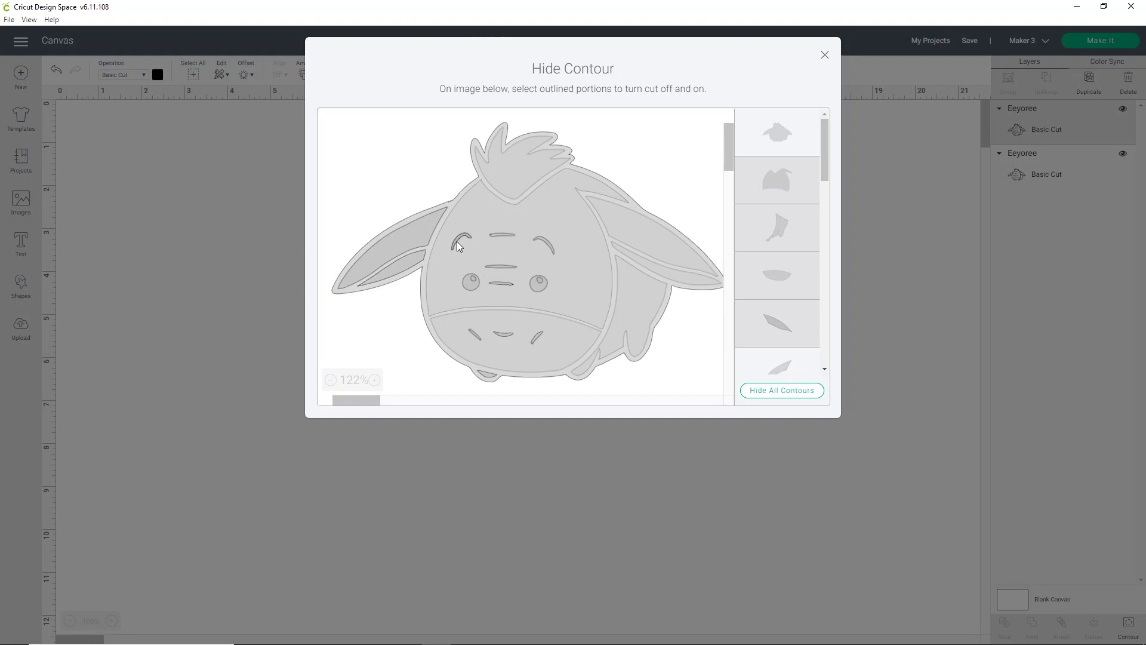
left_click(501, 235)
left_click(504, 268)
left_click(776, 391)
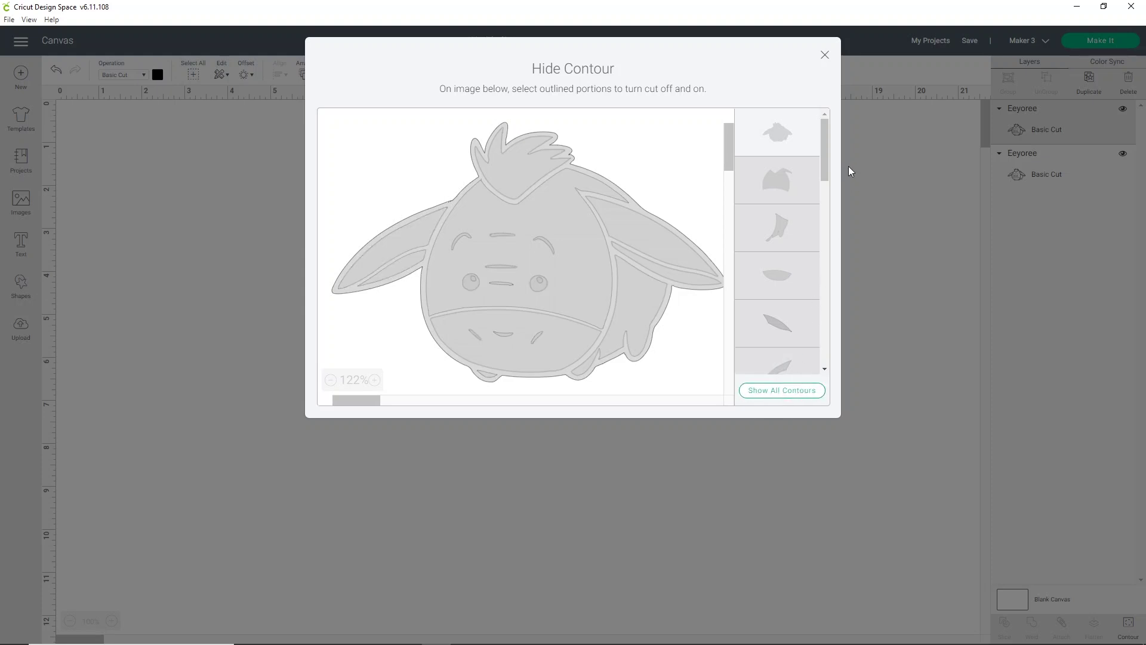
left_click(825, 53)
left_click_drag(500, 276, 232, 242)
left_click_drag(547, 298, 623, 295)
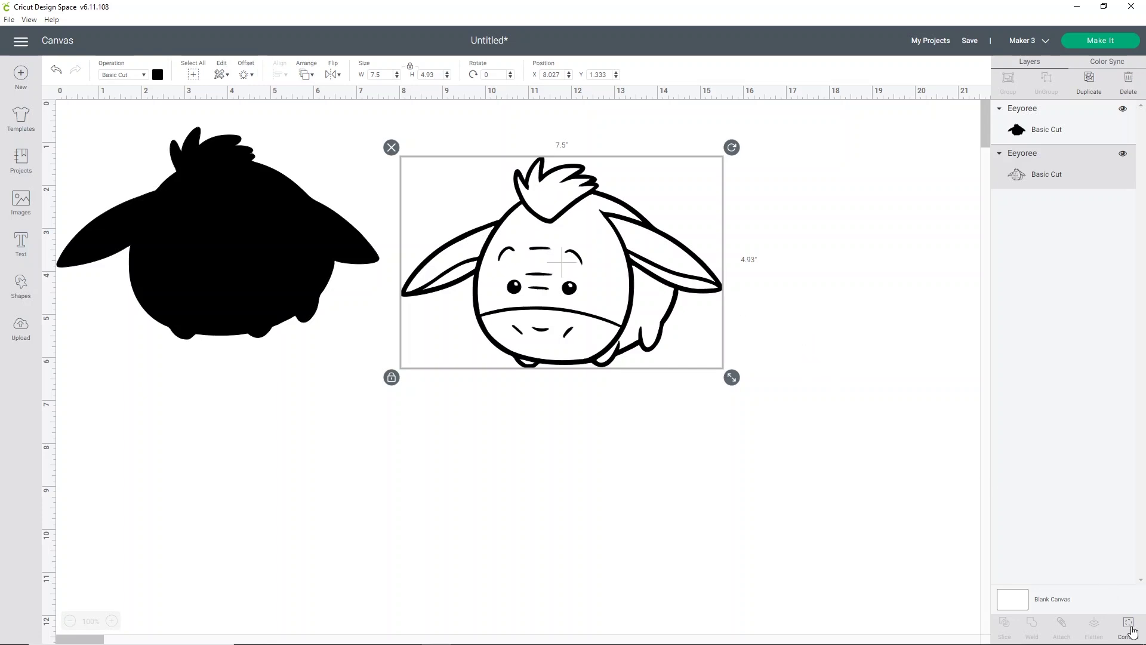
Hide the outer outline contour on the second Eeyore copy.
left_click(1128, 626)
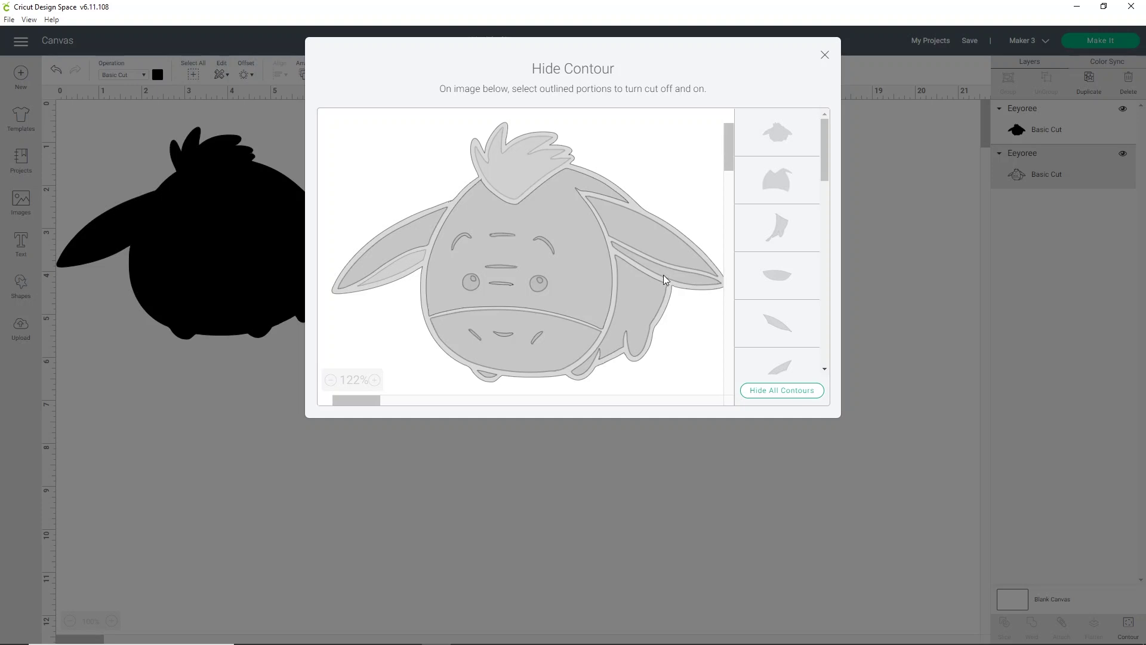
left_click(697, 347)
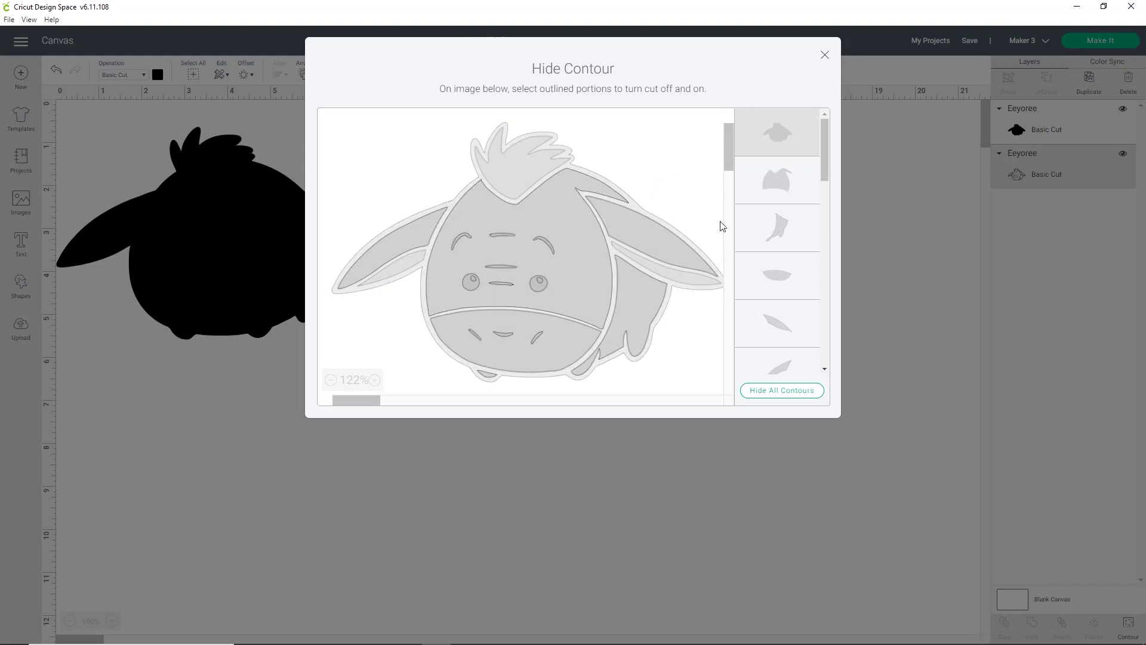
left_click(823, 56)
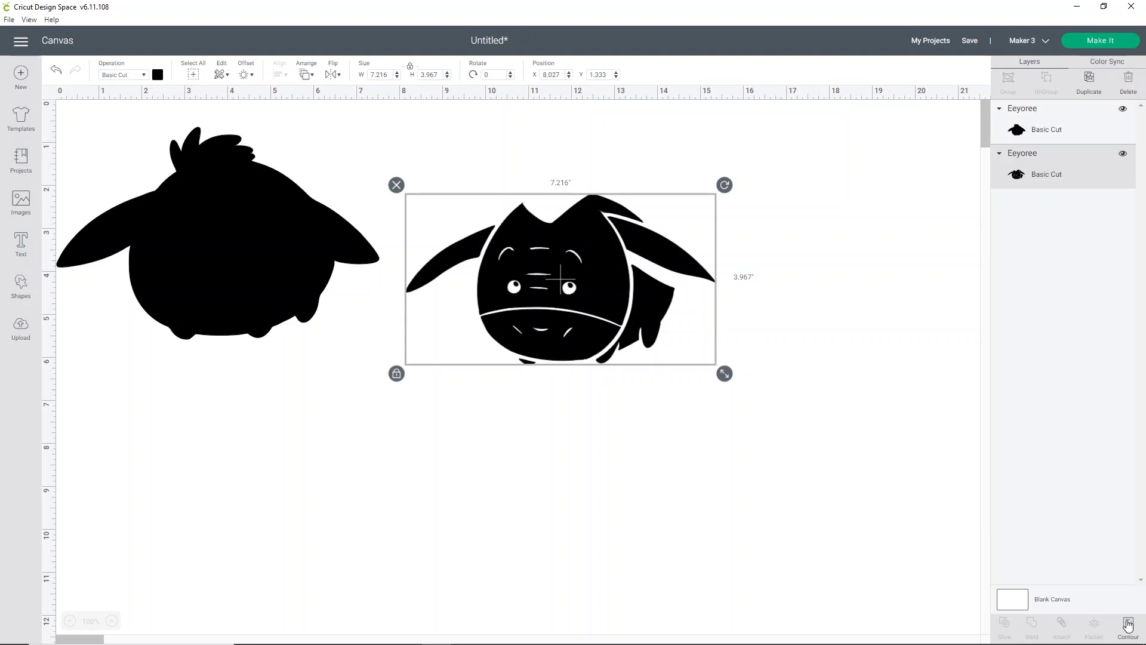
Hide both nostril cuts and the mouth line on the muzzle.
left_click(1128, 623)
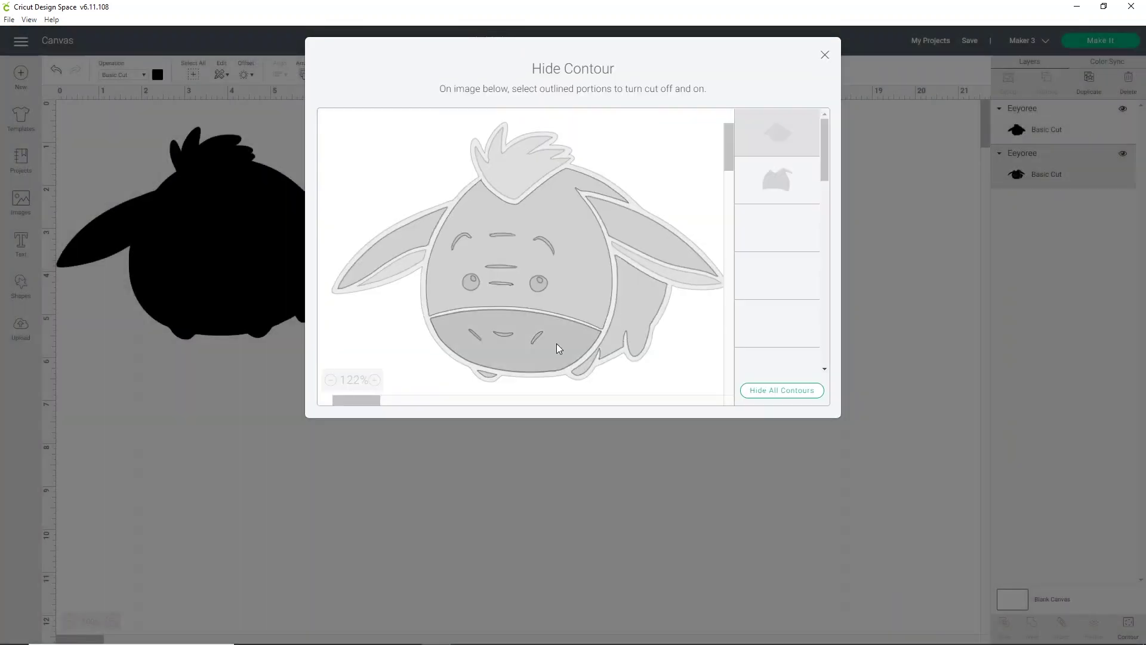
left_click(537, 339)
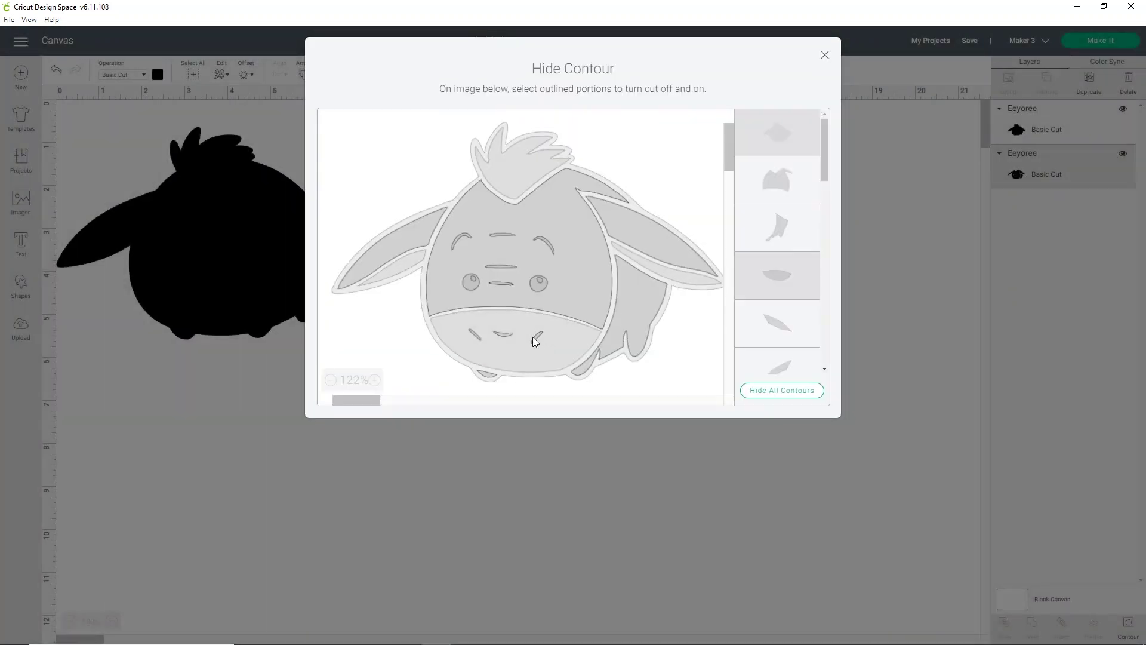
left_click(502, 335)
left_click(476, 336)
left_click(825, 54)
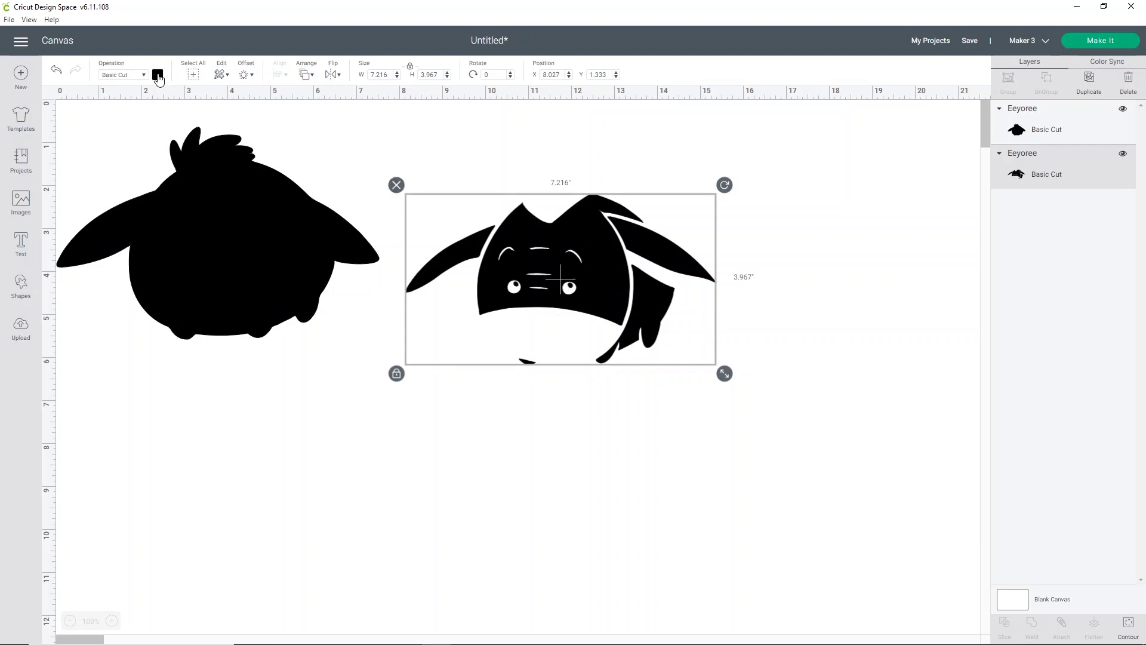
Recolour the Eeyore layer medium blue and set a duplicate aside to the right.
left_click(158, 75)
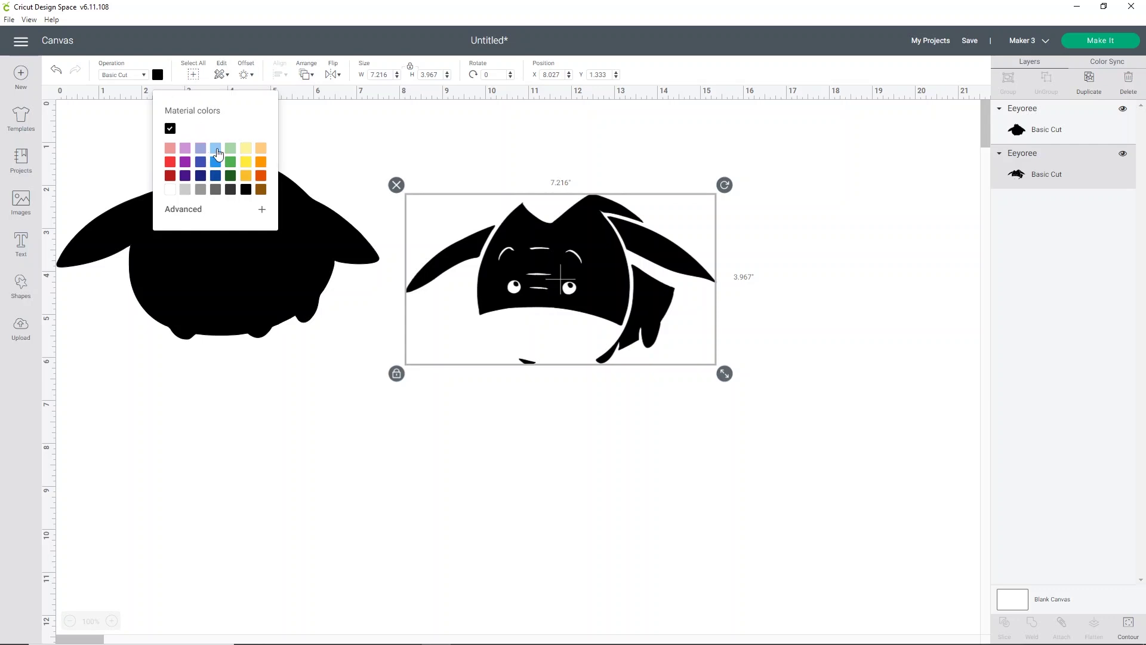
left_click(216, 161)
left_click(1089, 78)
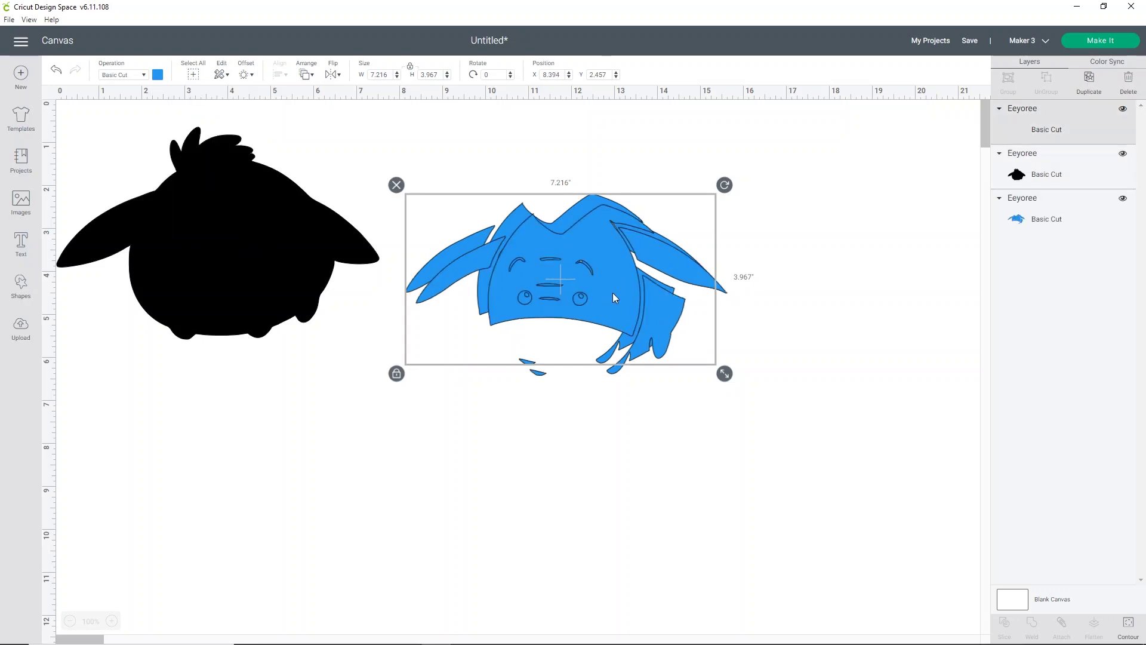
left_click_drag(613, 292, 818, 264)
Align the blue Eeyore over the black silhouette, layered above it.
left_click_drag(525, 276, 285, 245)
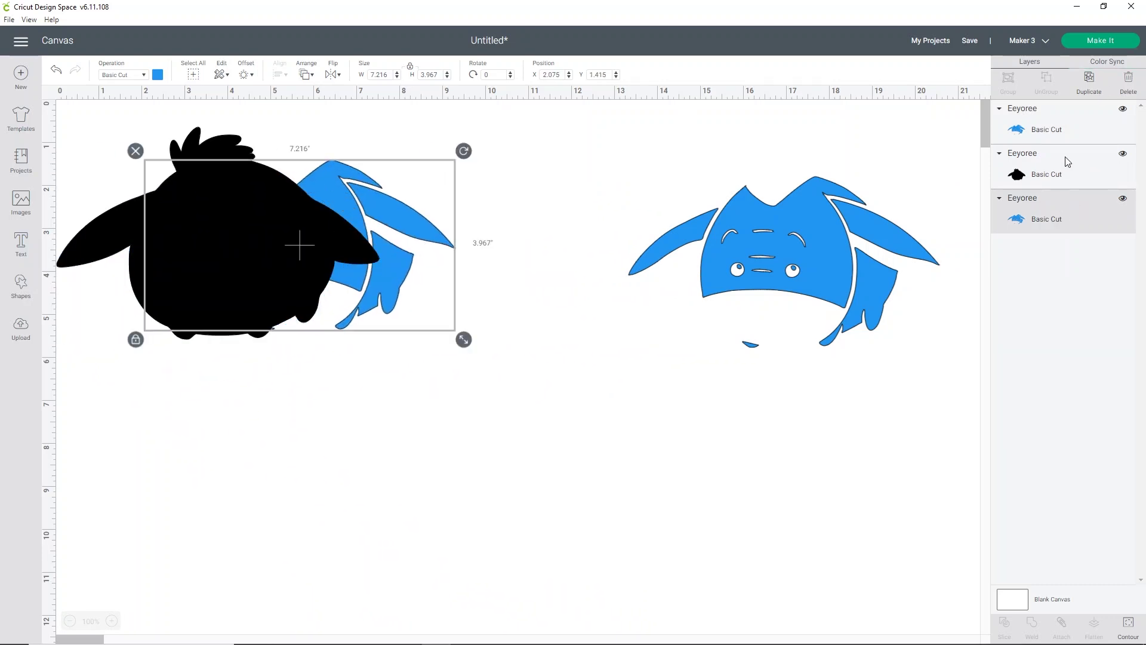
left_click_drag(1068, 161, 1071, 113)
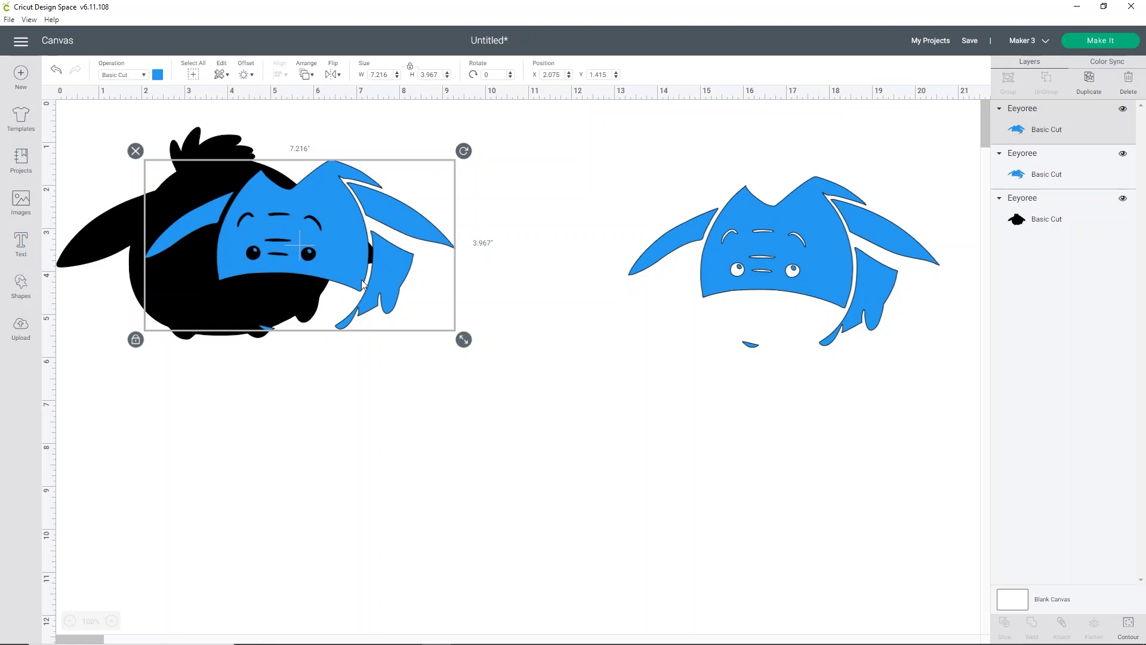
left_click_drag(362, 285, 302, 281)
left_click_drag(831, 192, 711, 192)
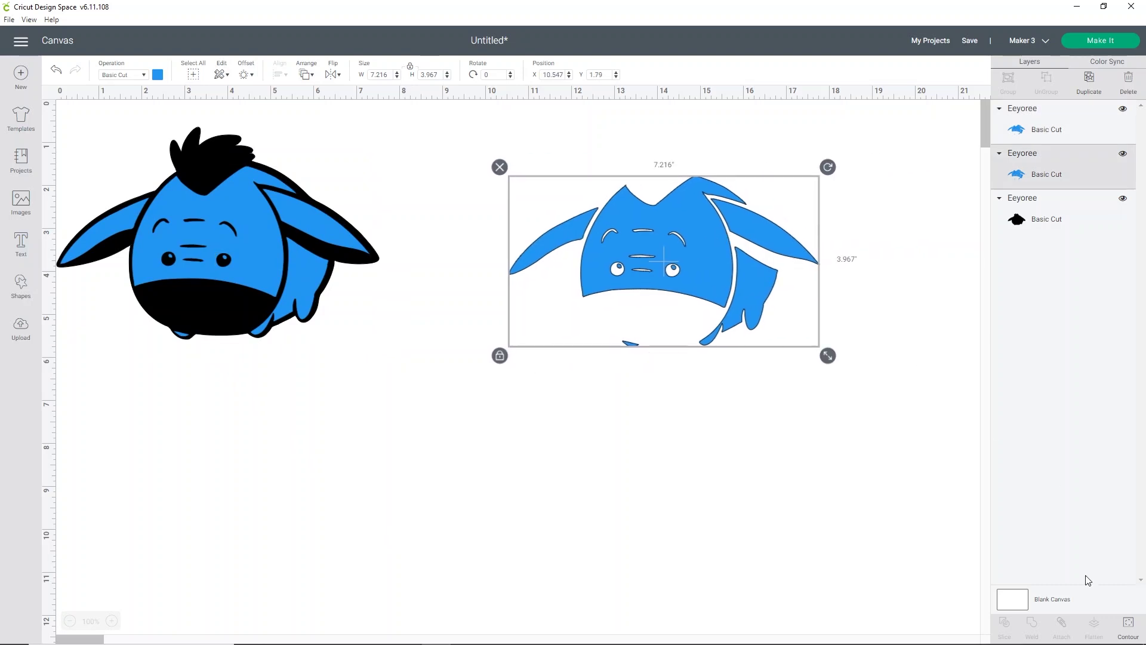
Hide the spare blue copy's face and outer ear contours, keeping the inner ears.
left_click(1128, 625)
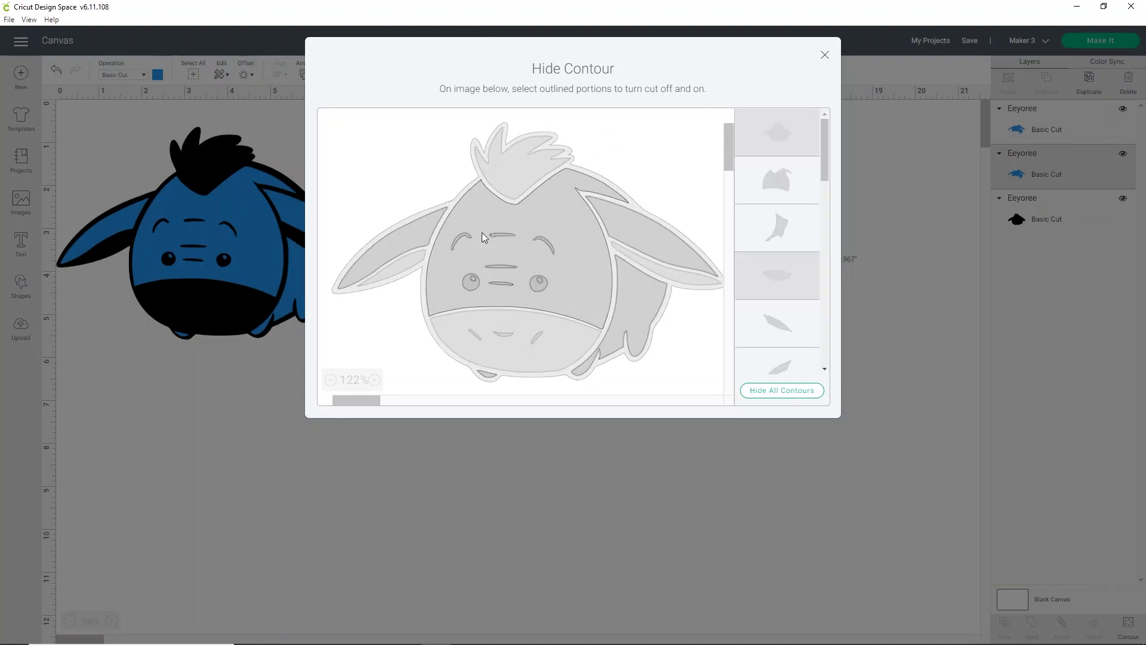
left_click(637, 236)
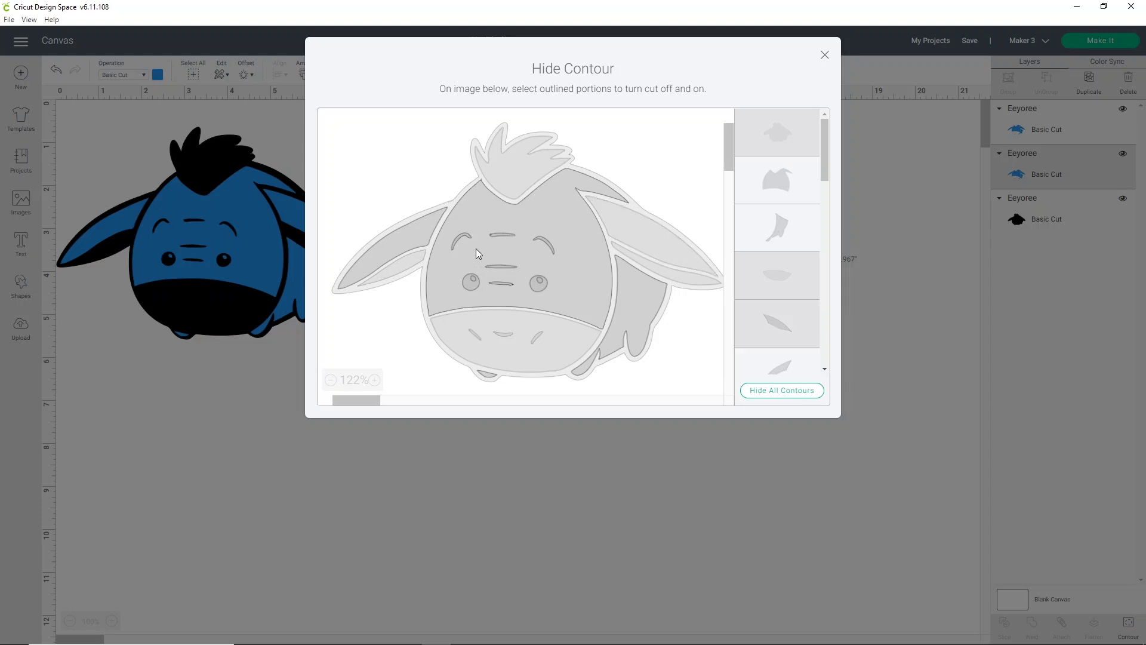
left_click(429, 240)
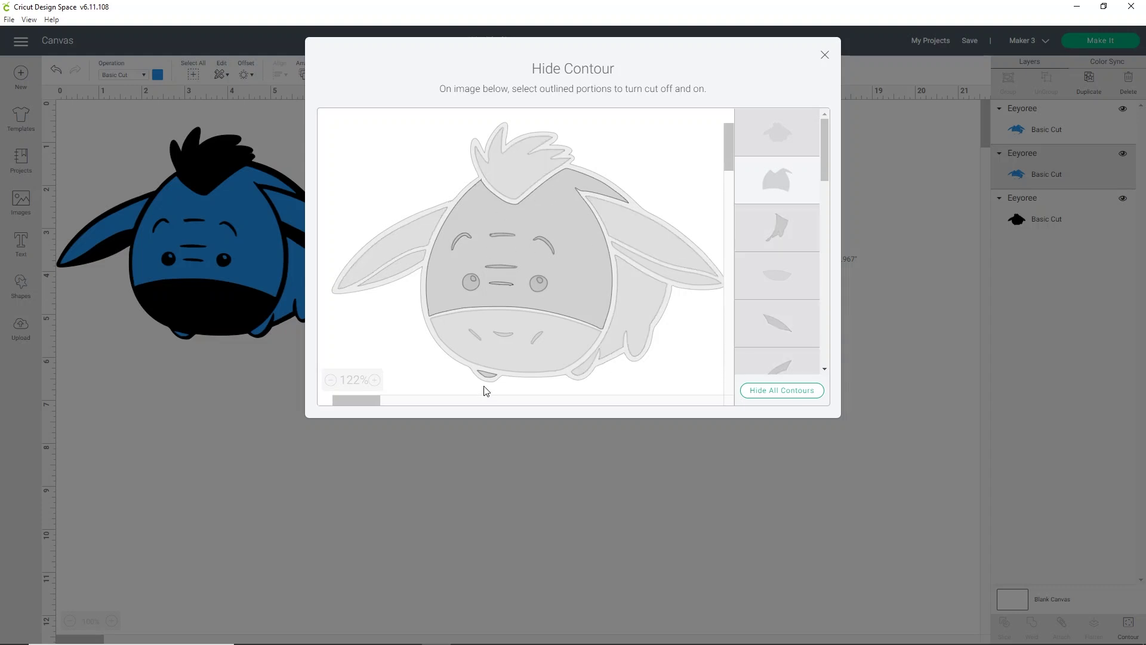
left_click(550, 216)
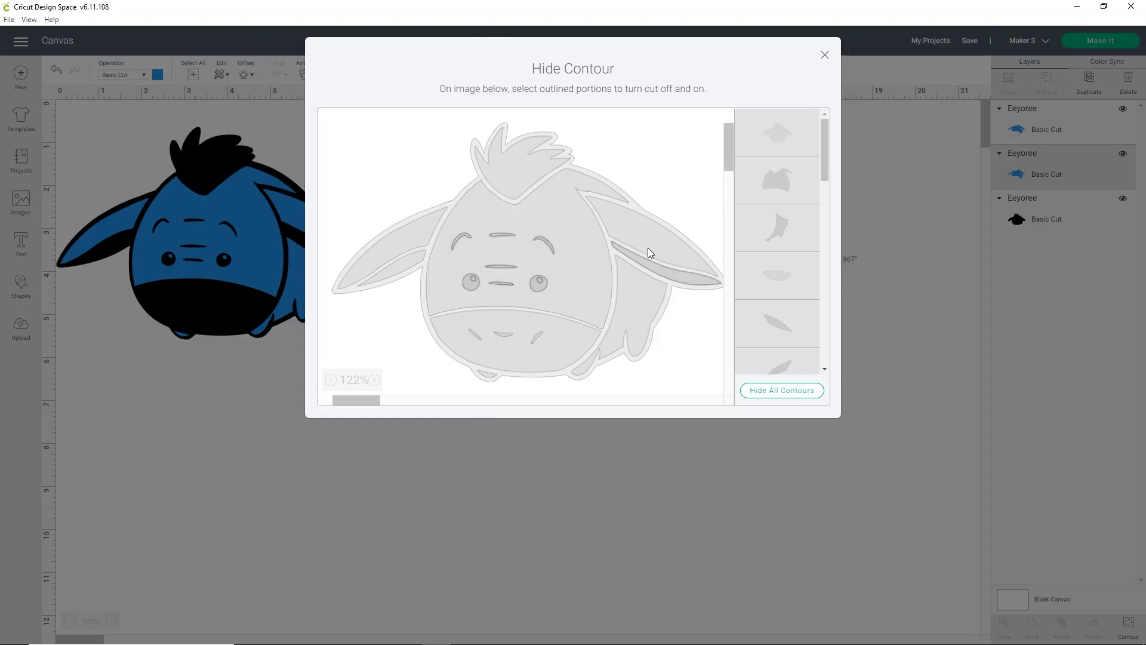
left_click(411, 267)
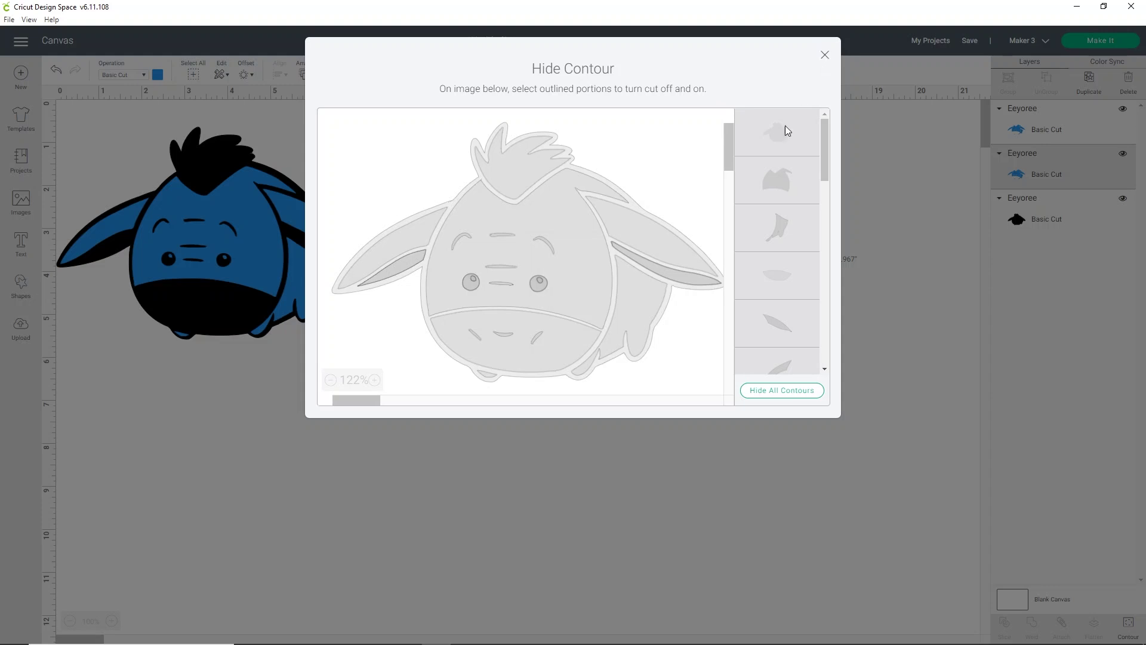
left_click(824, 52)
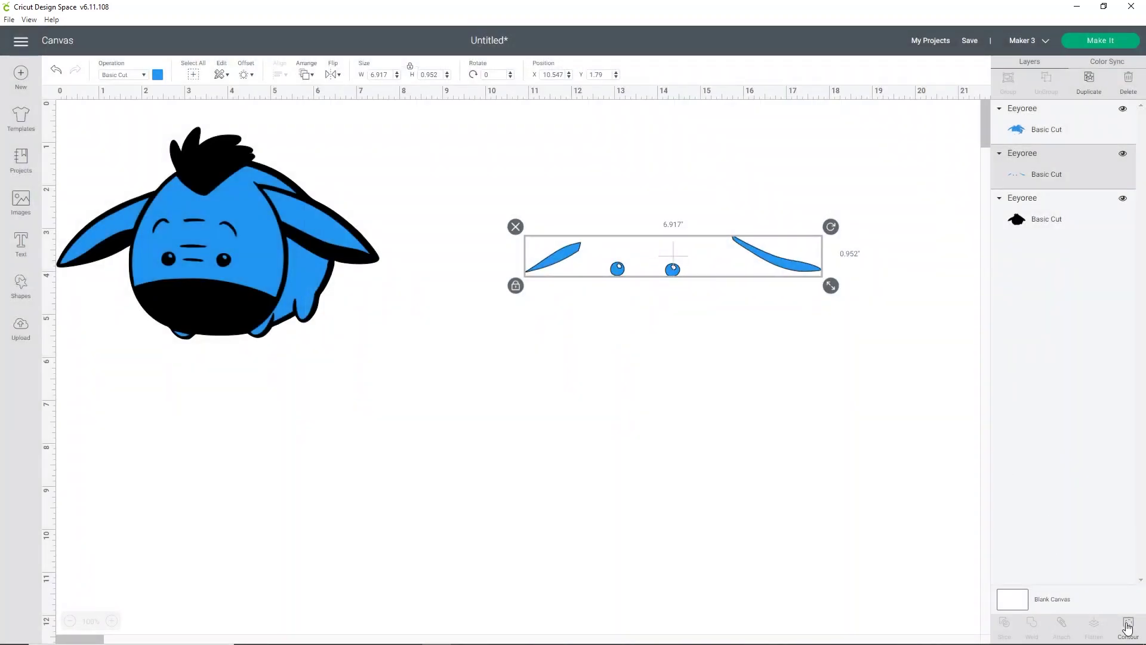
Hide both eye cuts, leaving only the inner-ear pieces.
left_click(1130, 627)
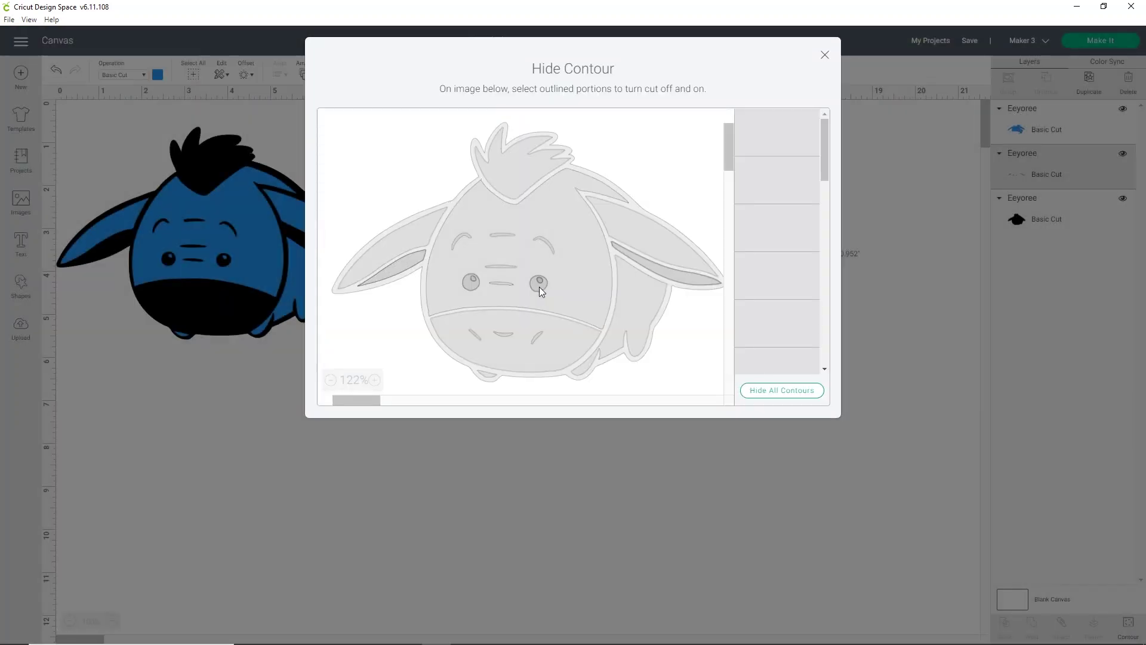
left_click(539, 294)
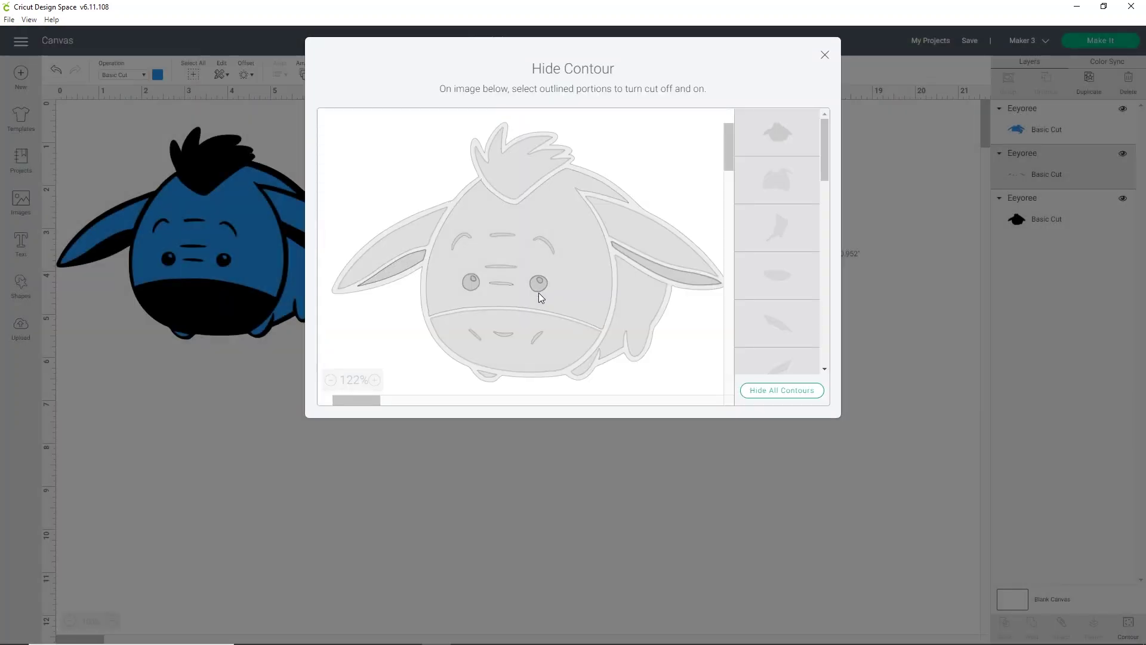
left_click(473, 287)
left_click(825, 56)
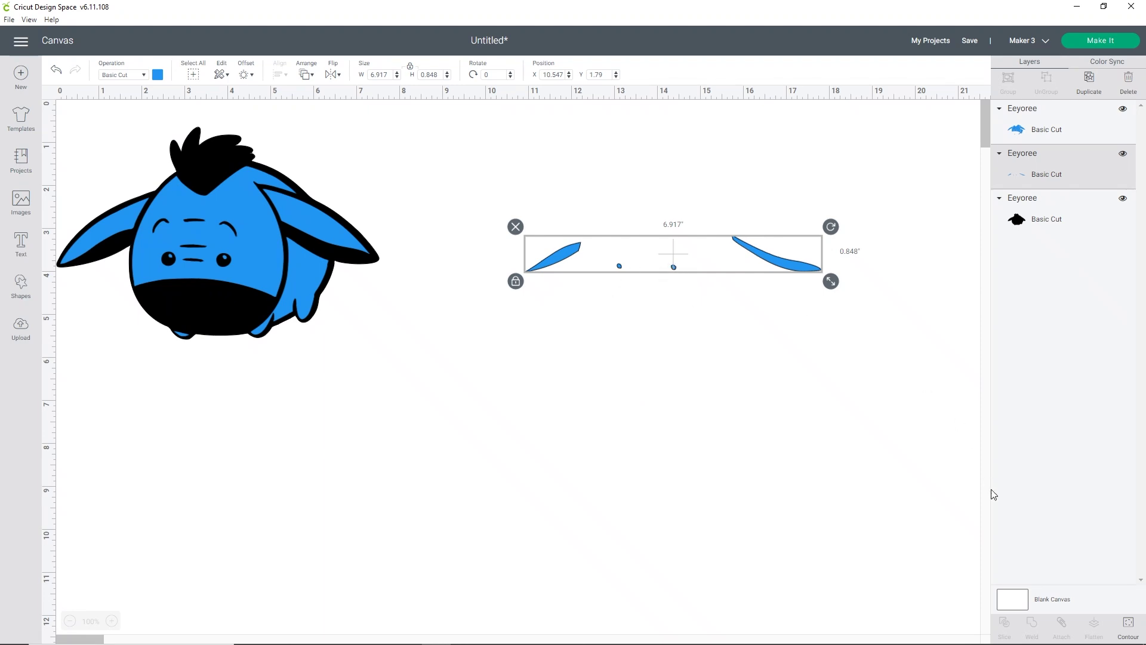
left_click(1127, 625)
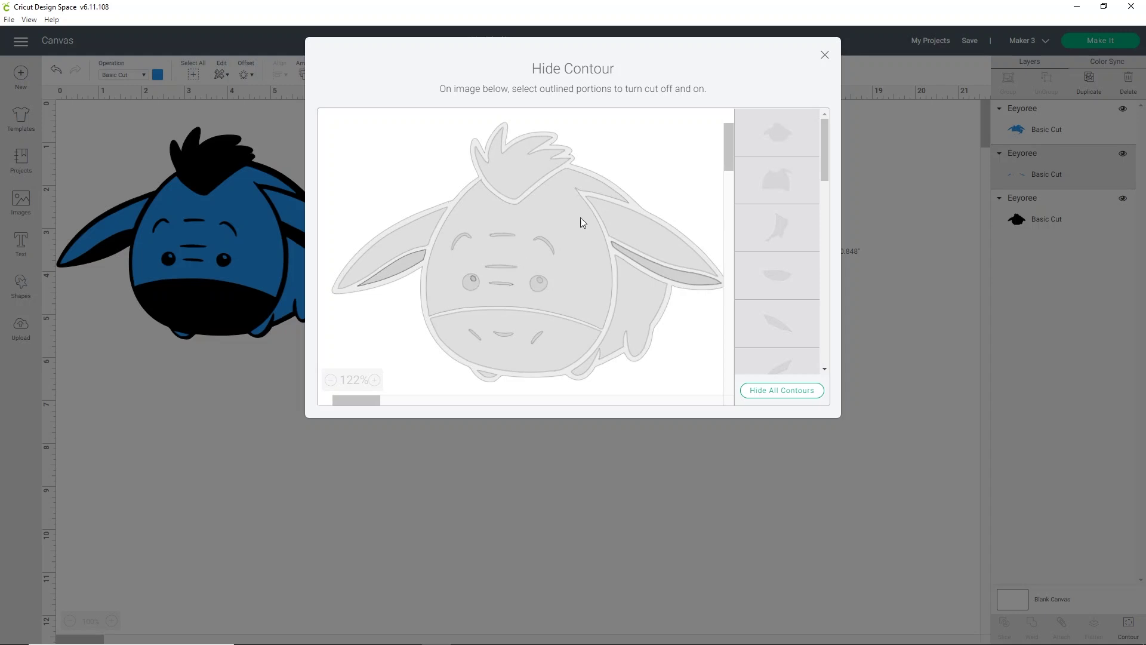
left_click(824, 56)
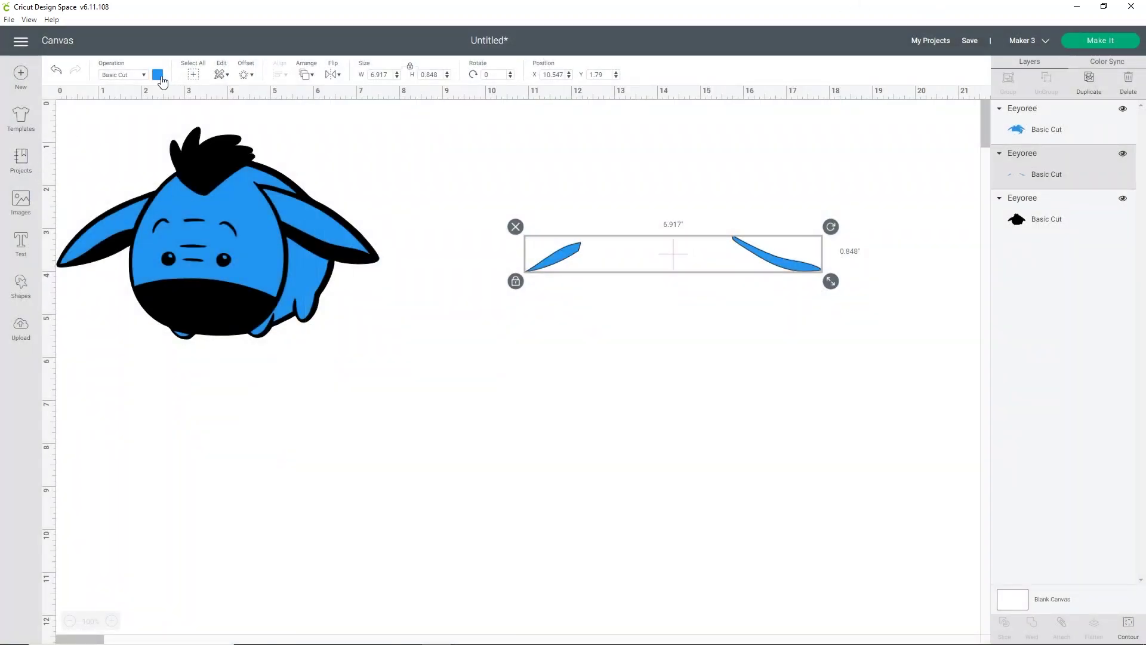
Make the inner ears light pink, fit them into Eeyore's ears, and layer them on top.
left_click(157, 74)
left_click(170, 147)
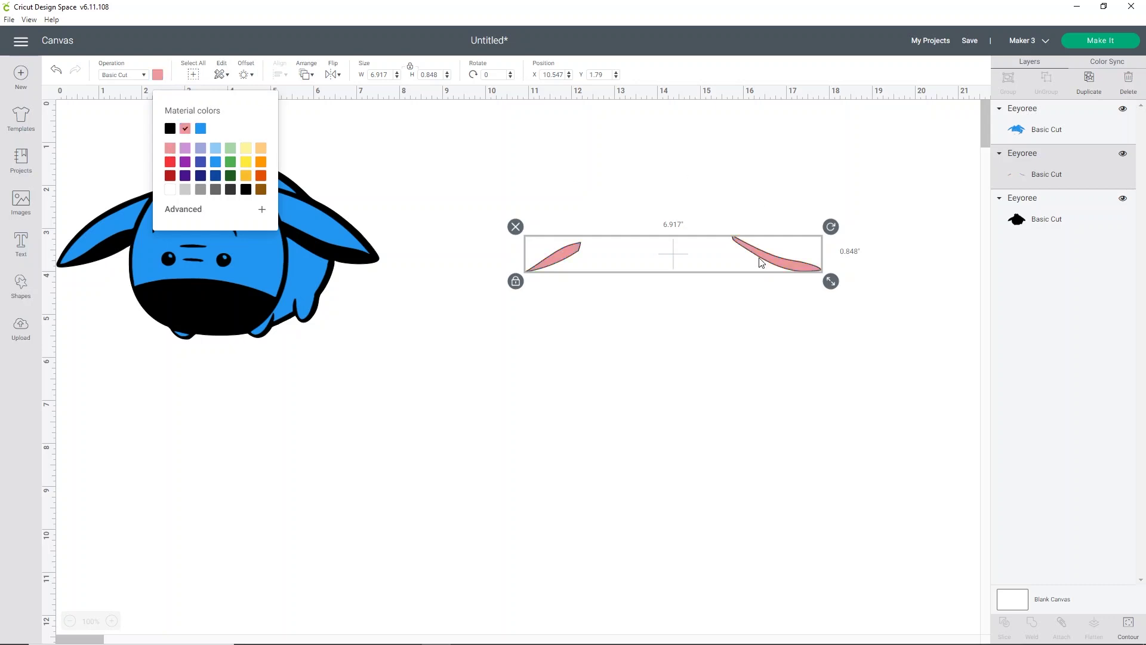
left_click_drag(773, 255, 328, 251)
left_click(313, 242)
left_click_drag(1035, 176, 1036, 130)
left_click_drag(328, 247, 344, 253)
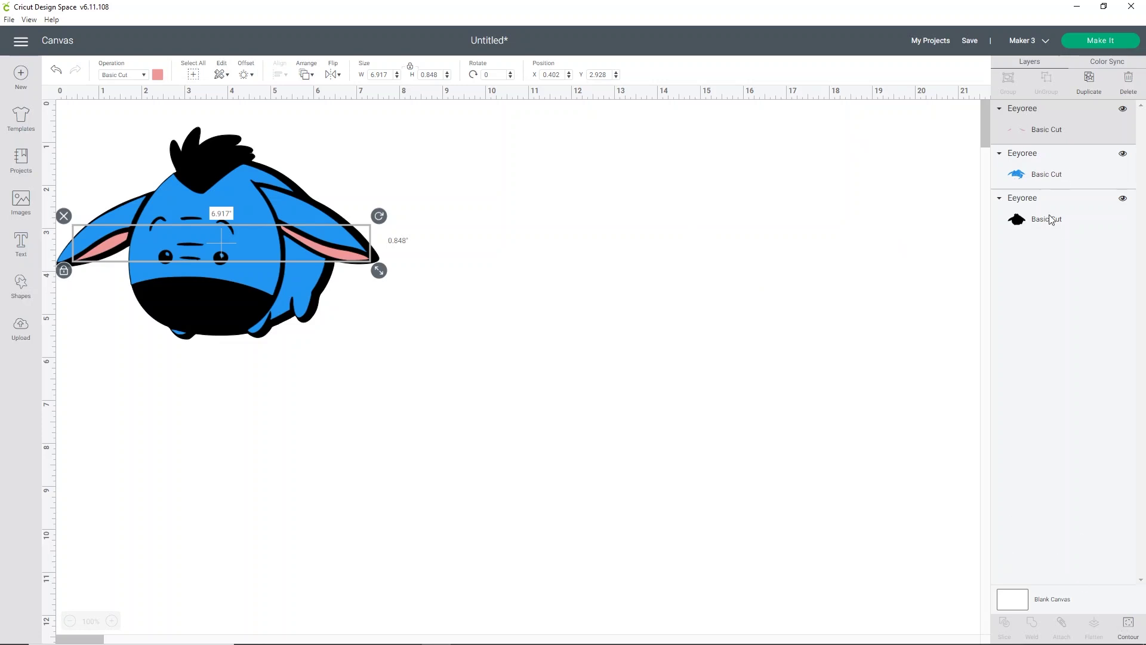
Duplicate the blue Eeyore layer with Ctrl+D and move the copy right.
left_click(1050, 174)
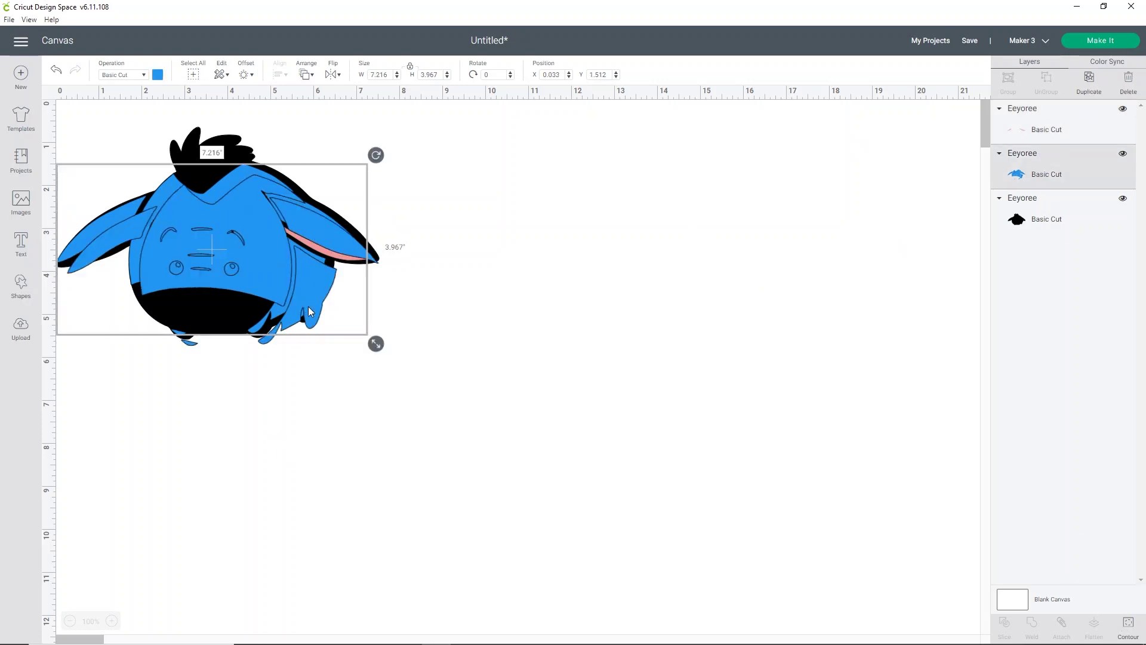
key("ctrl+d")
left_click_drag(313, 306, 758, 321)
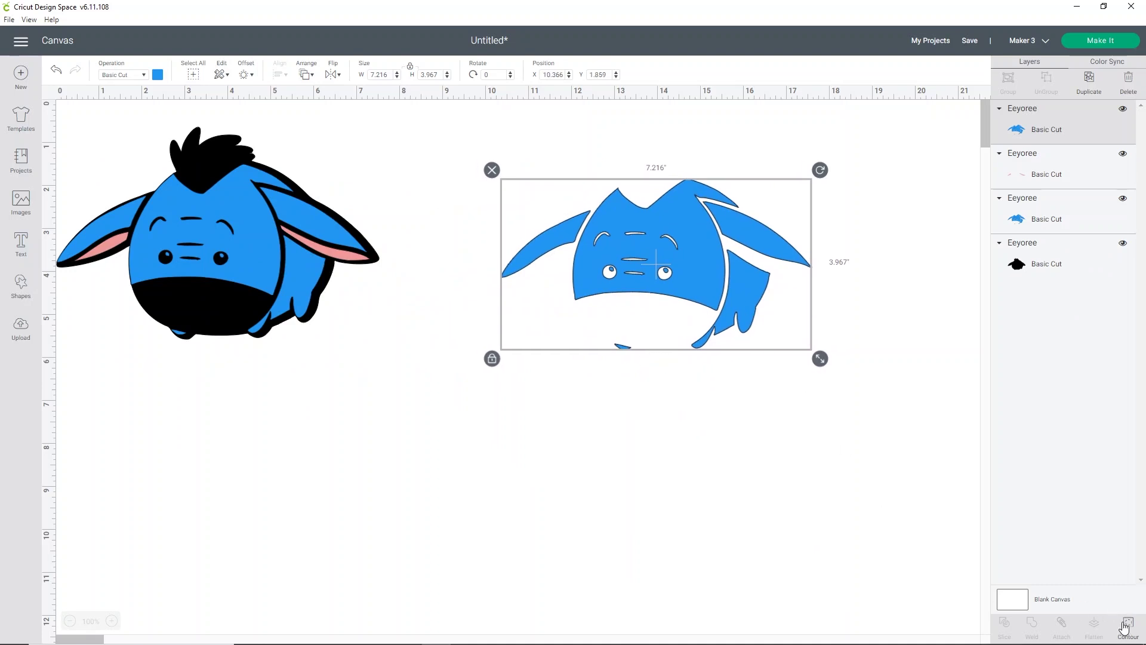
Hide the copy's eye cuts and muzzle contour, keeping the mouth lines.
left_click(1128, 627)
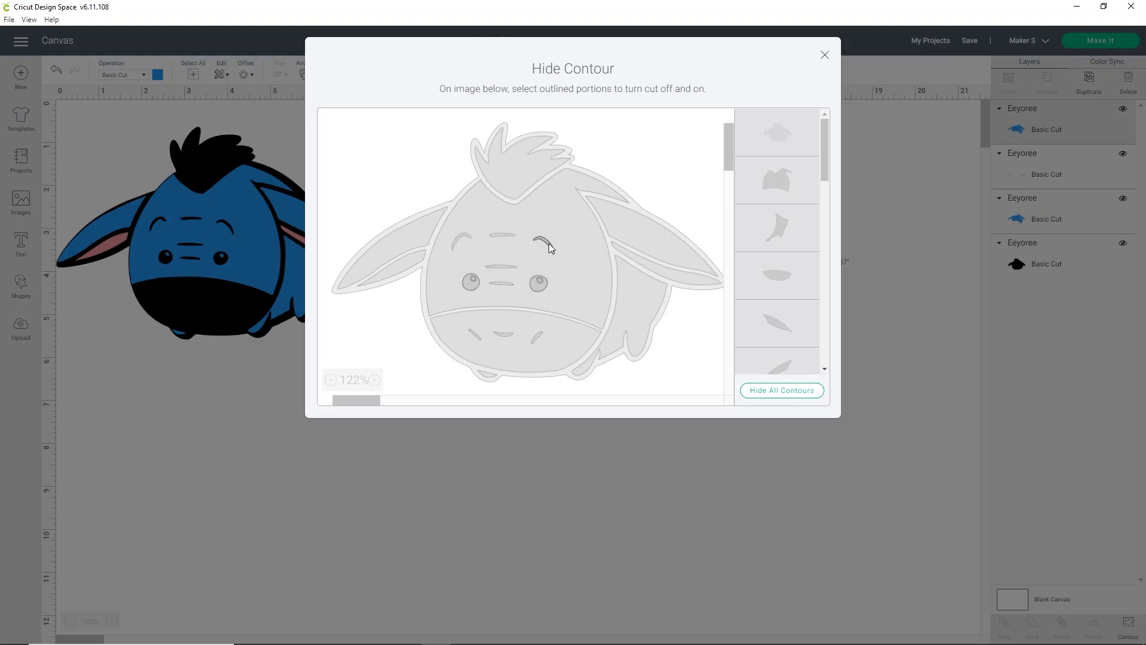
left_click(541, 280)
left_click(472, 284)
left_click(569, 337)
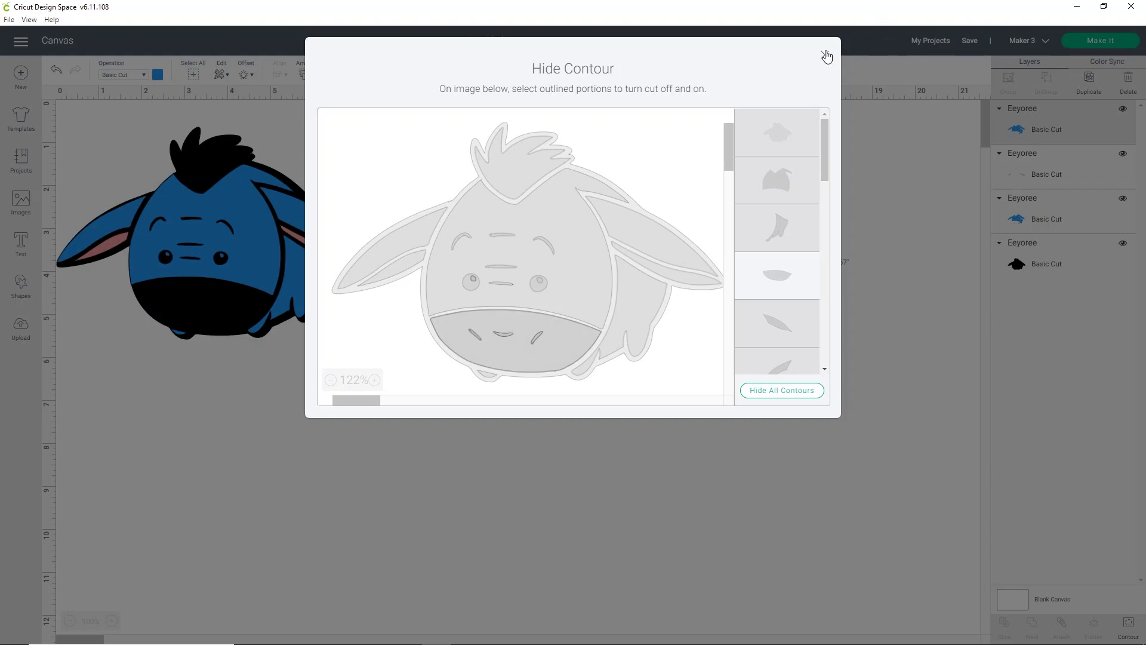
left_click(825, 55)
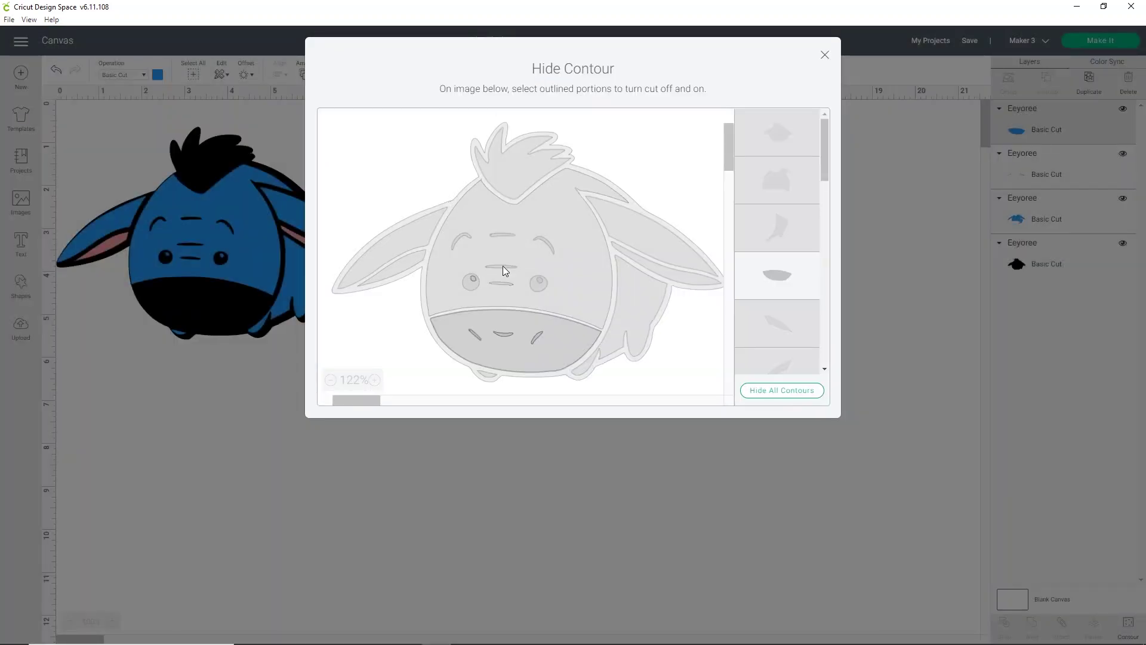
Recolour the 3.25 x 1.19 muzzle piece light blue and place it over Eeyore's lower face.
left_click(824, 55)
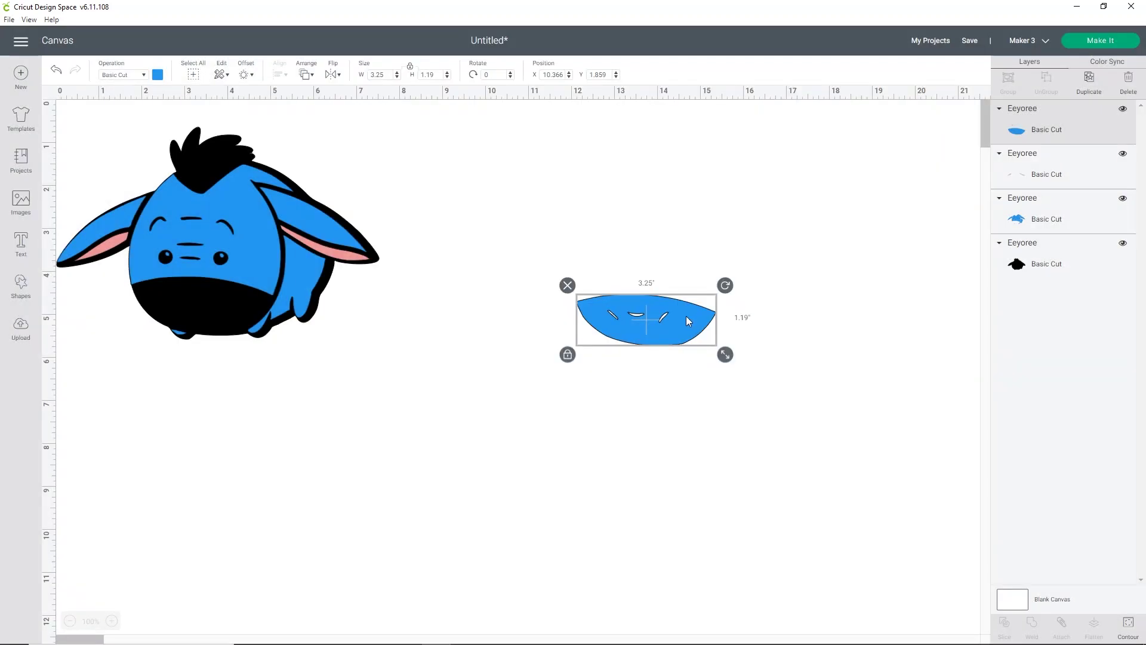
left_click_drag(689, 319, 294, 465)
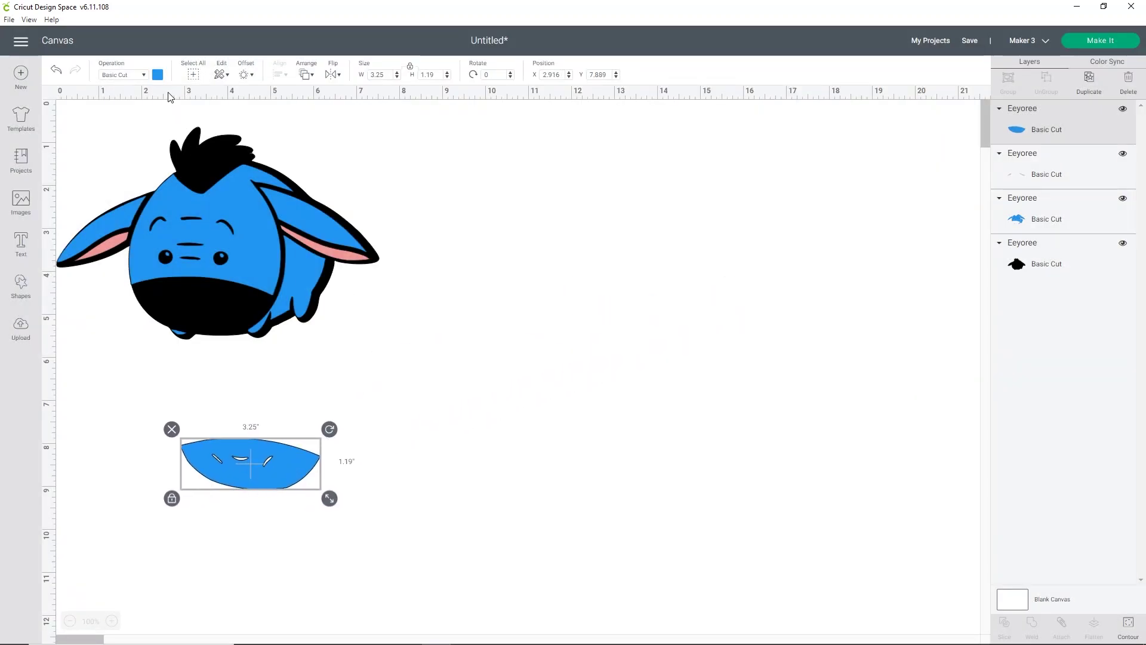
left_click(157, 75)
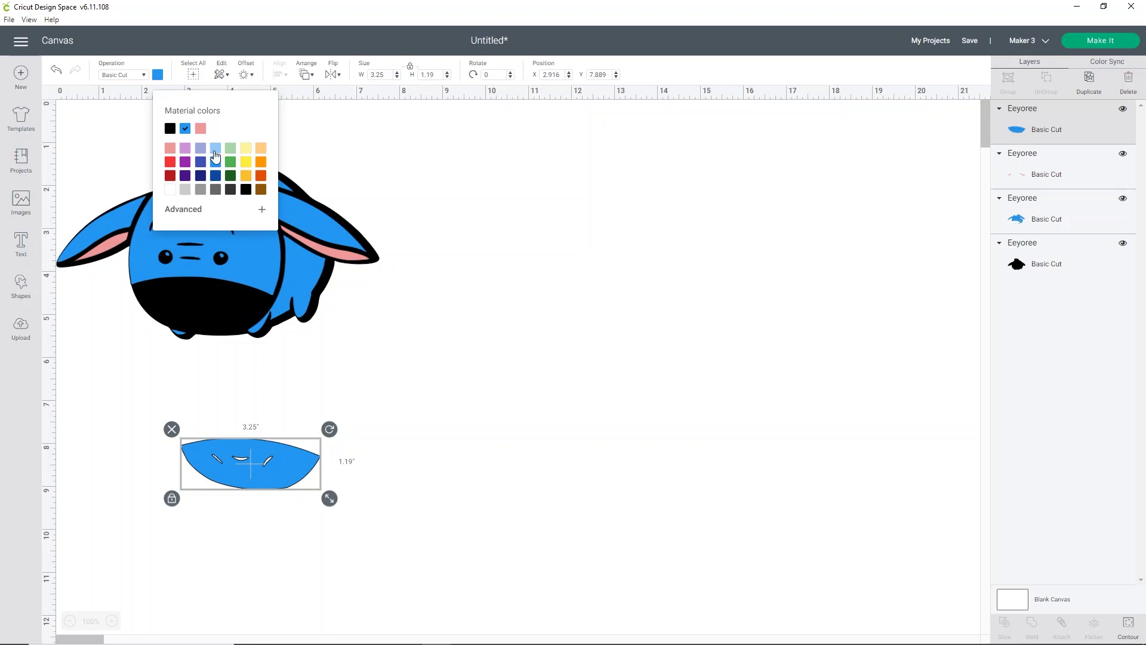
left_click(216, 157)
left_click(404, 366)
left_click_drag(270, 474, 220, 319)
left_click(433, 323)
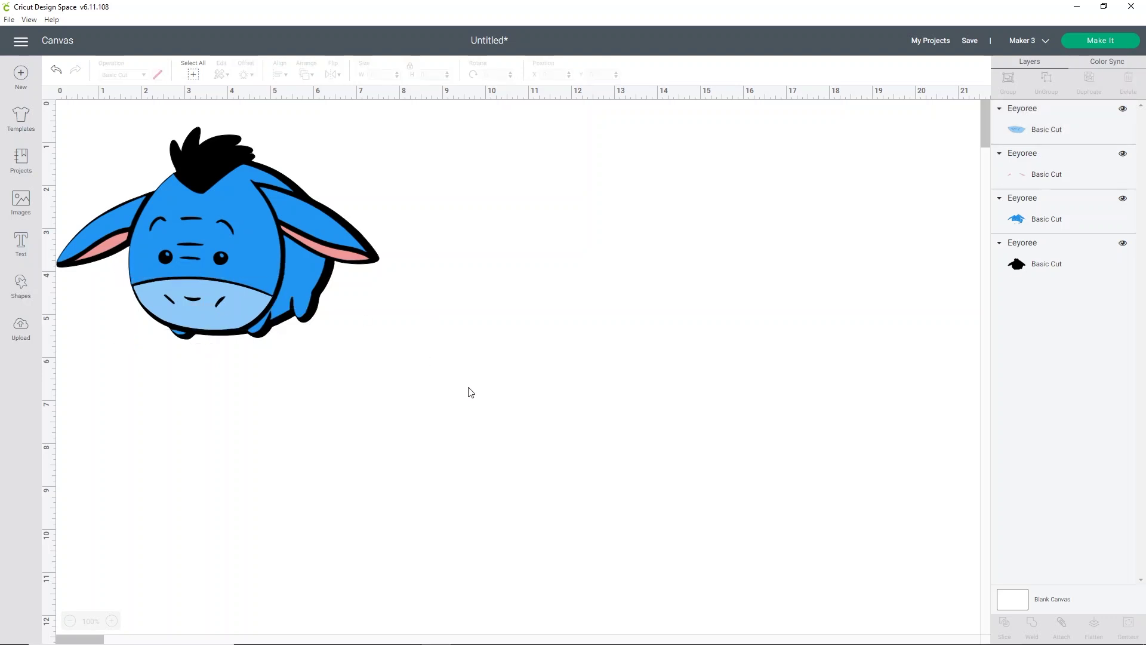
Centre all four Eeyore layers, shrink them to about 3.415 x 2.245 in, and pull the blue body layer aside.
left_click_drag(550, 447, 58, 115)
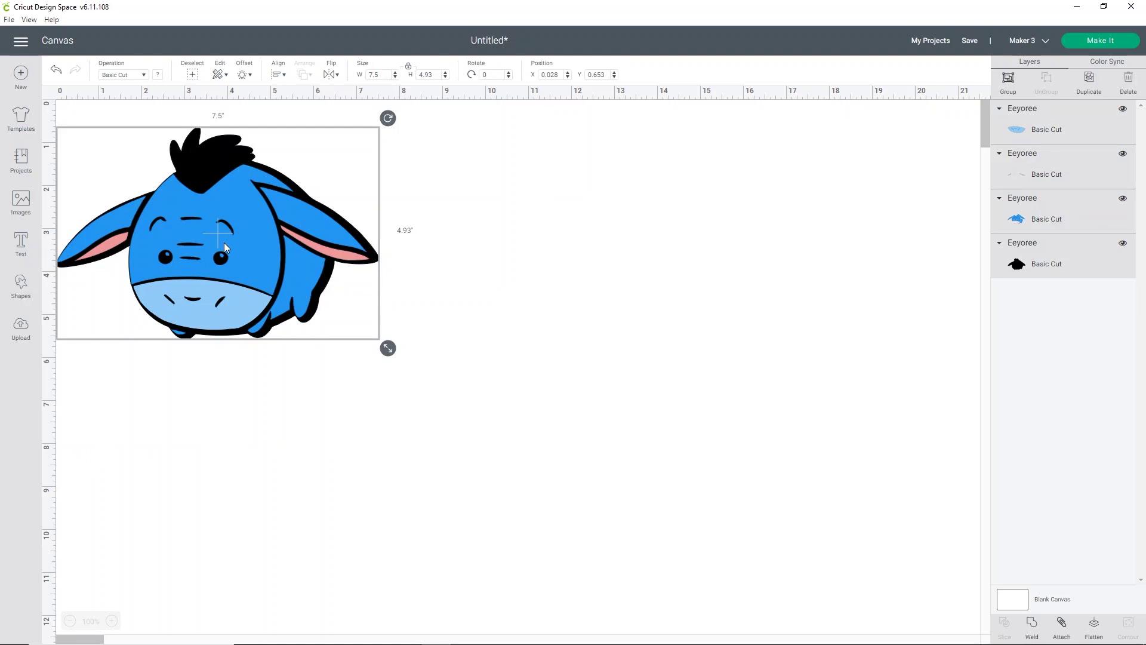
left_click_drag(185, 218, 493, 263)
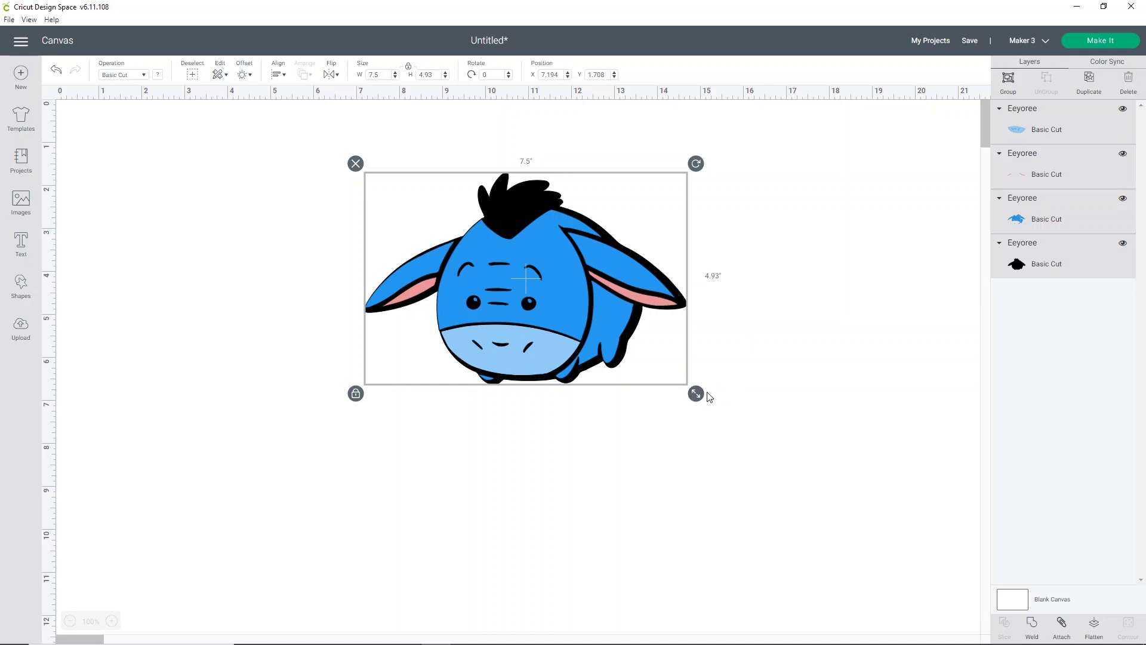
left_click_drag(697, 395, 523, 280)
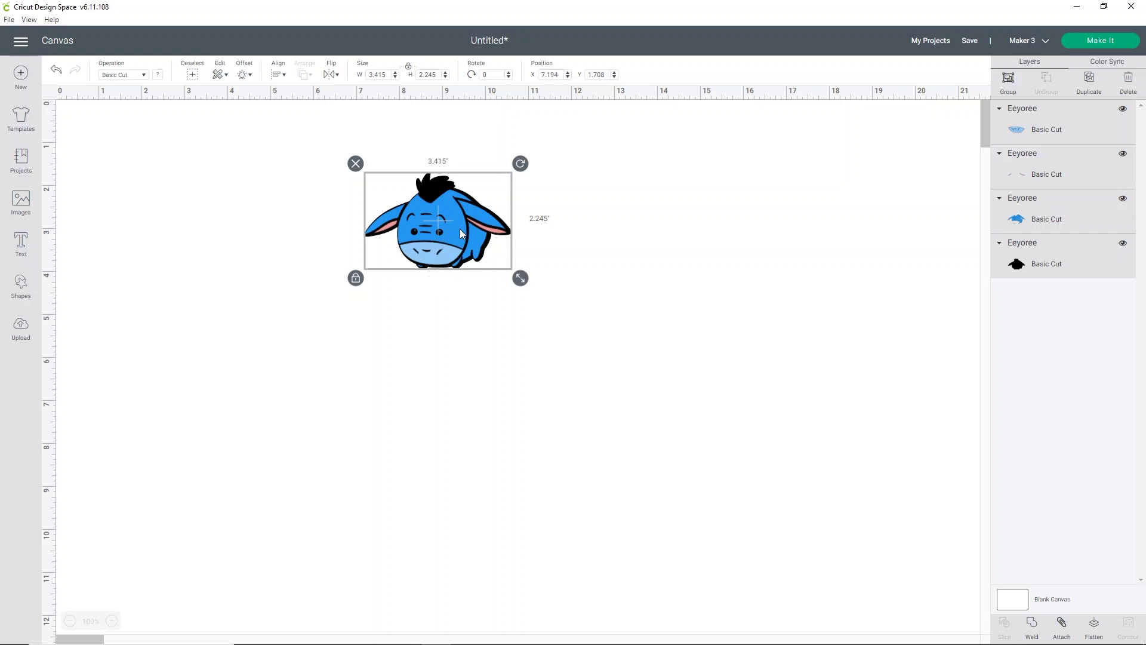
left_click_drag(459, 230, 575, 251)
Spread the light blue muzzle, pink ears and black silhouette layers apart on the canvas.
left_click_drag(396, 324, 285, 375)
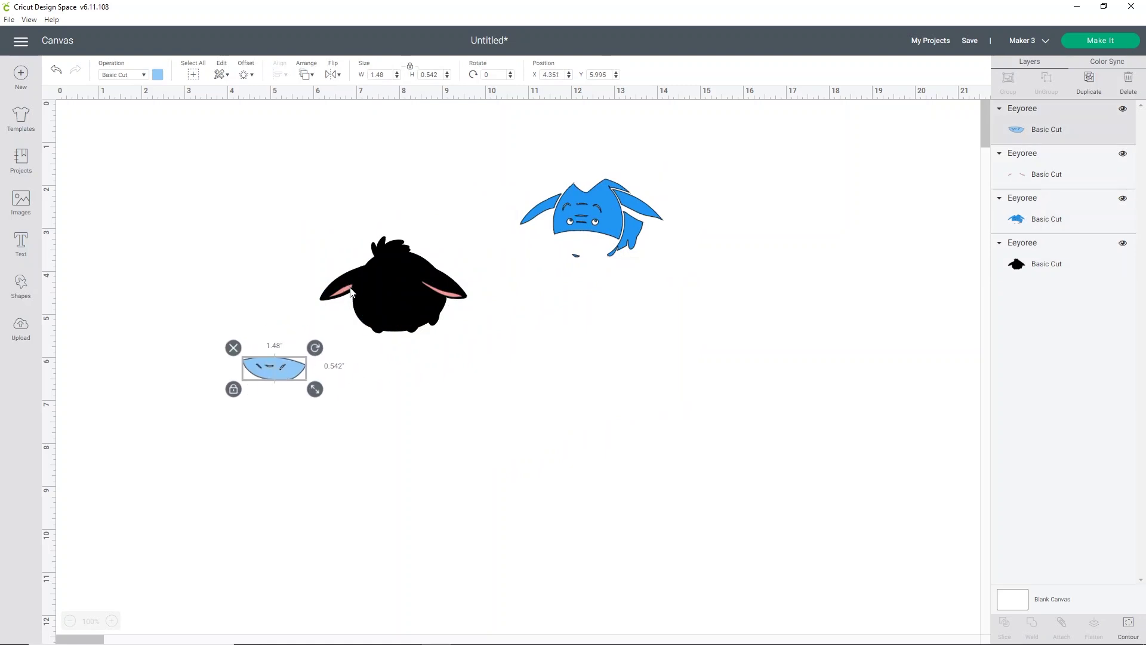
left_click_drag(349, 296, 243, 221)
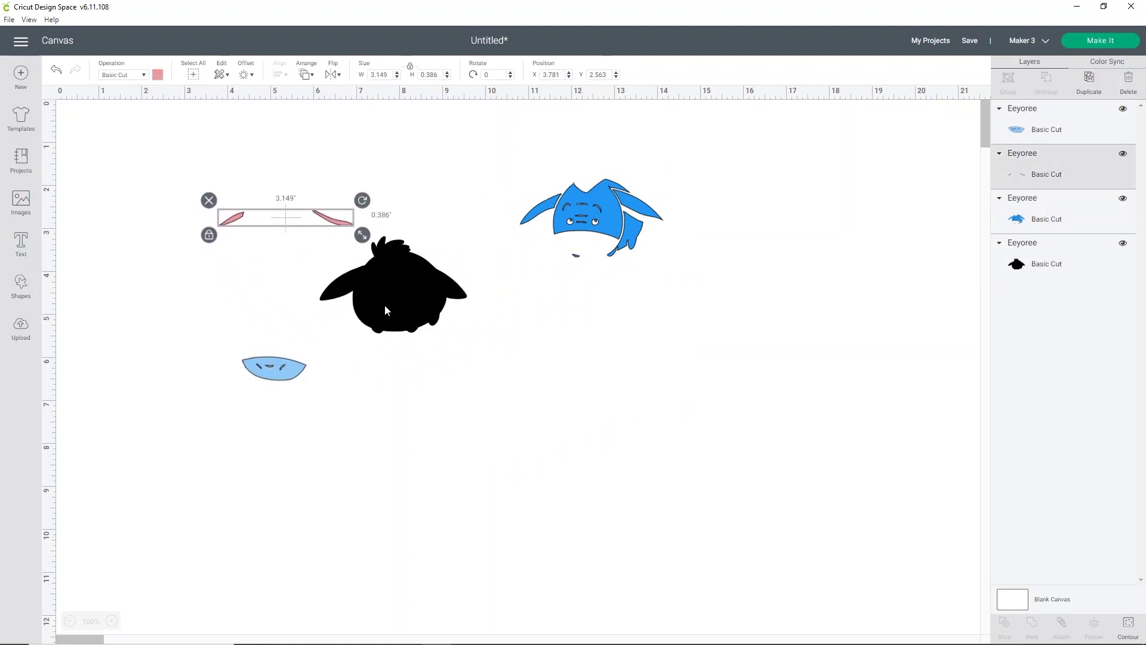
left_click_drag(385, 310, 401, 330)
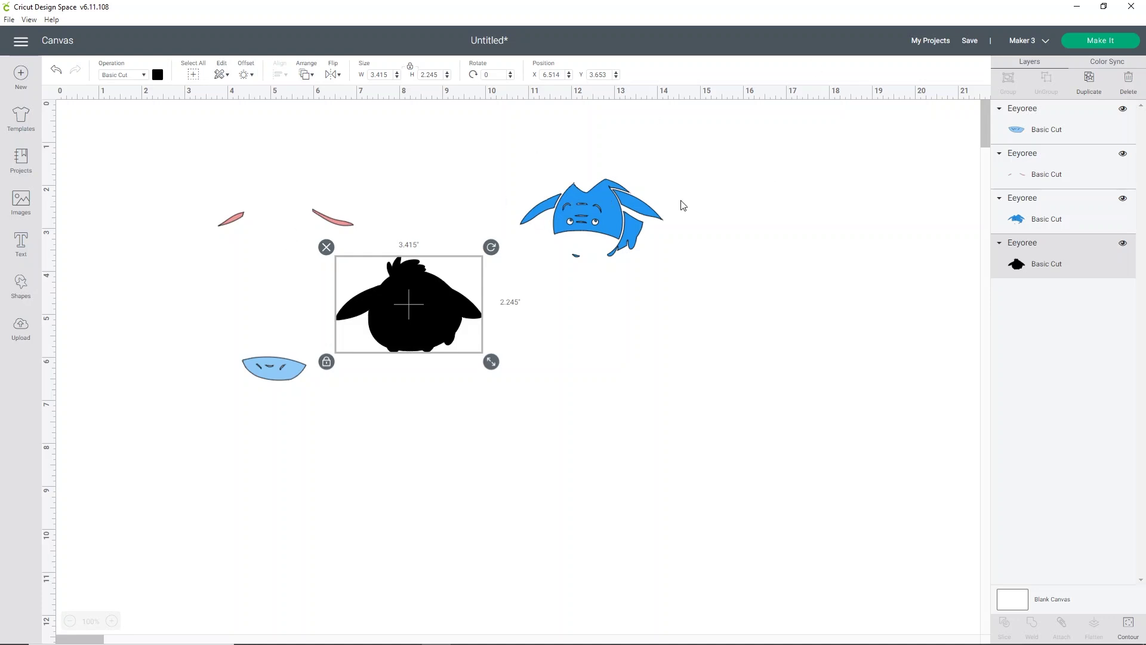
Select all four separated Eeyore pieces and flip them horizontally.
left_click(626, 220)
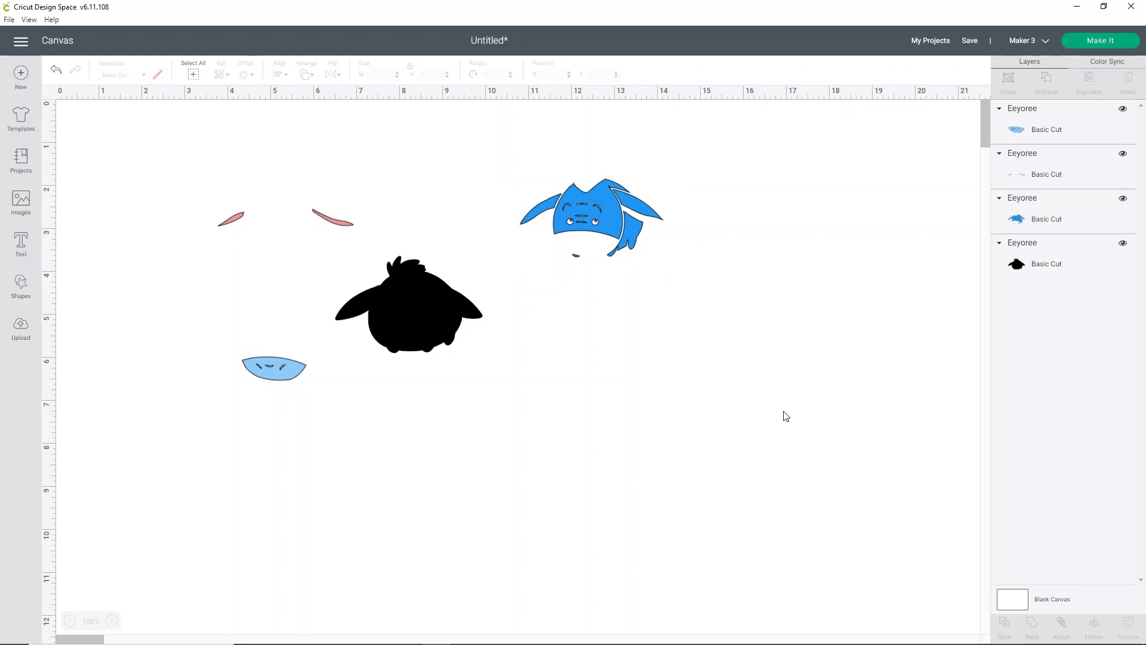
left_click_drag(778, 421, 102, 133)
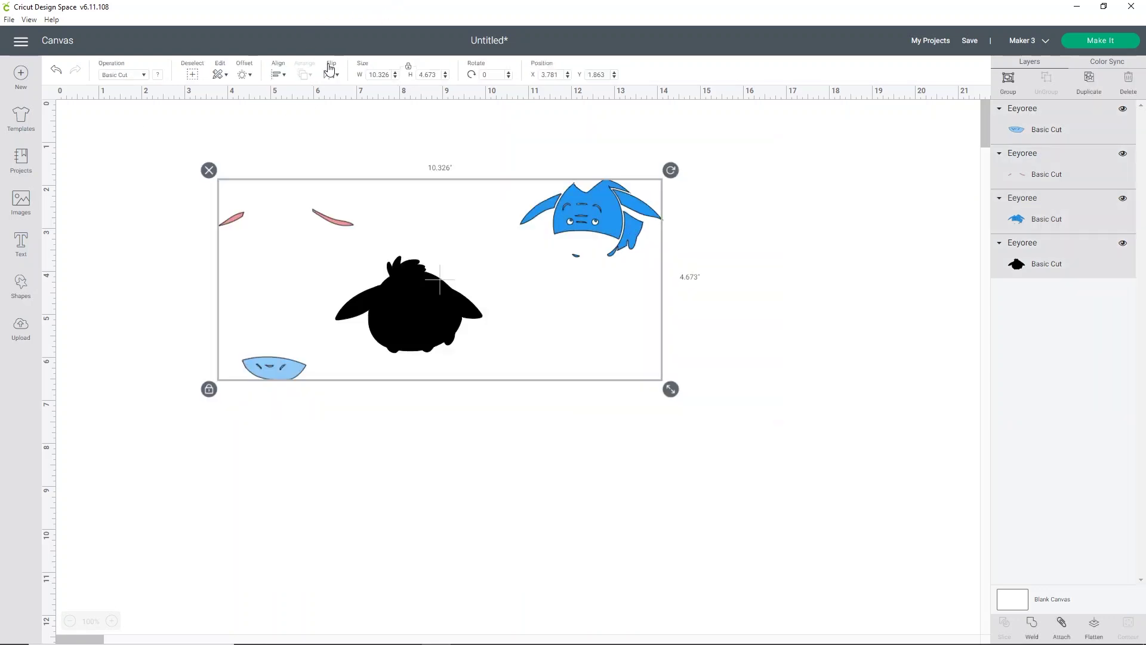
left_click(330, 75)
left_click(335, 93)
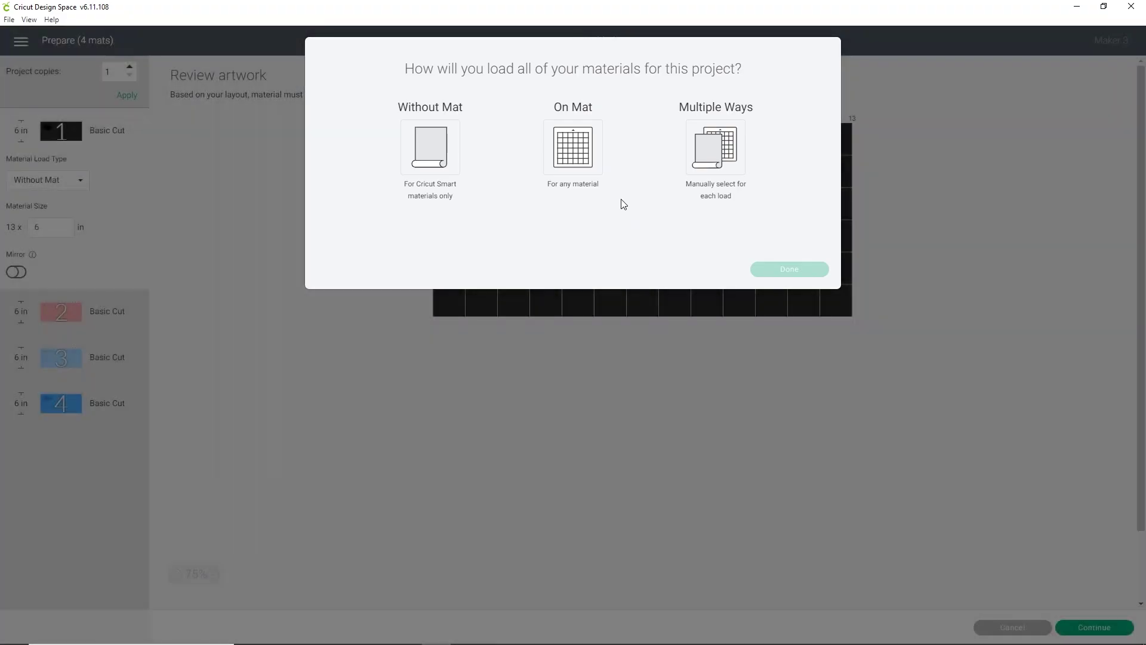
Load all materials On Mat, review the pink, light blue and dark blue mats, then return to mat 1 and continue.
left_click(587, 154)
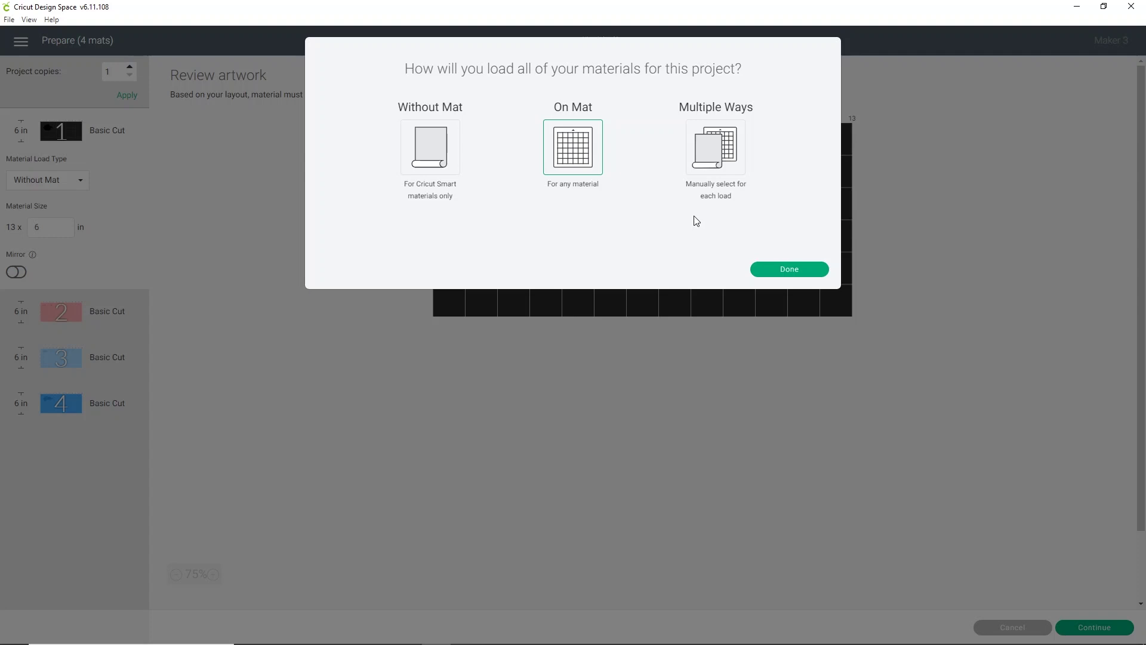
left_click(773, 271)
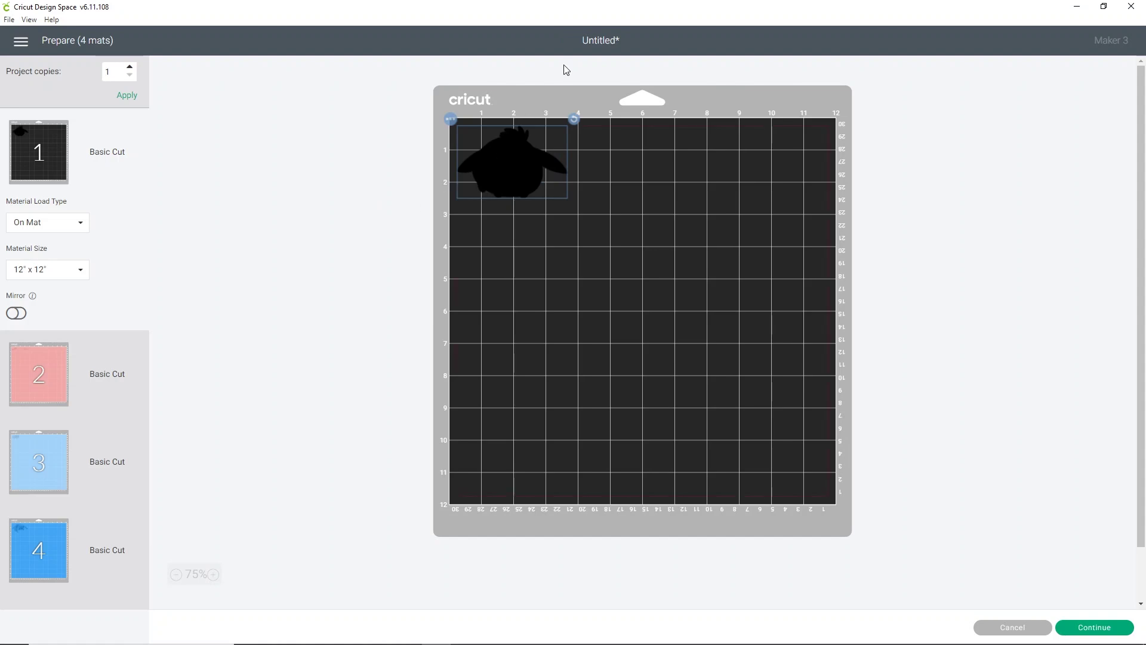
left_click(52, 371)
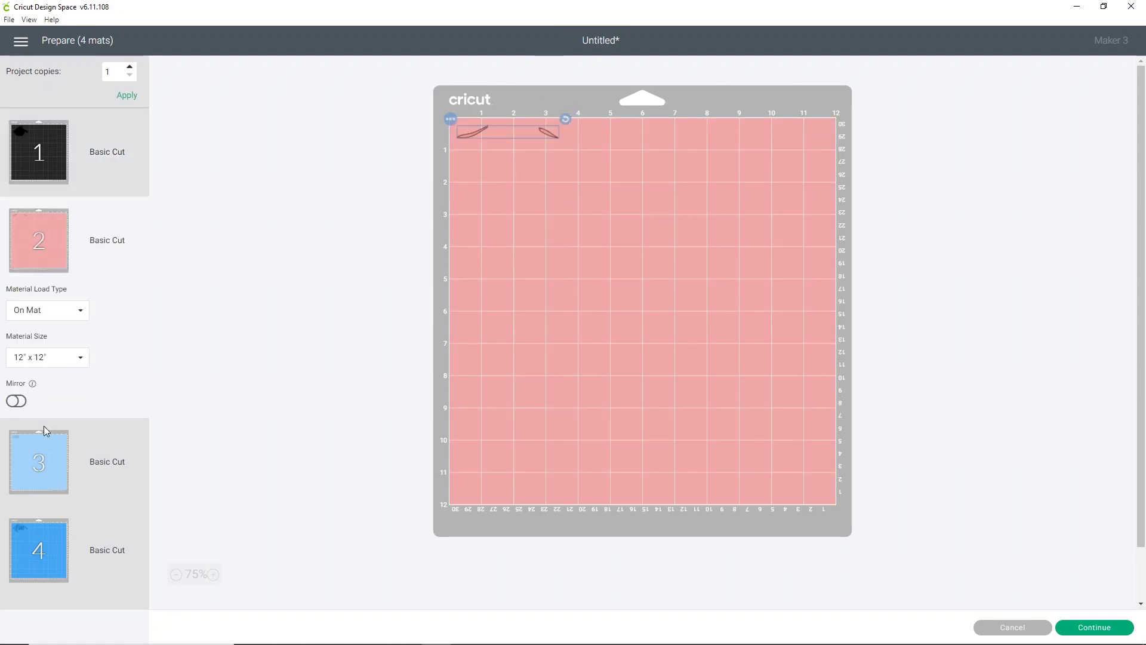
left_click(43, 462)
left_click(65, 520)
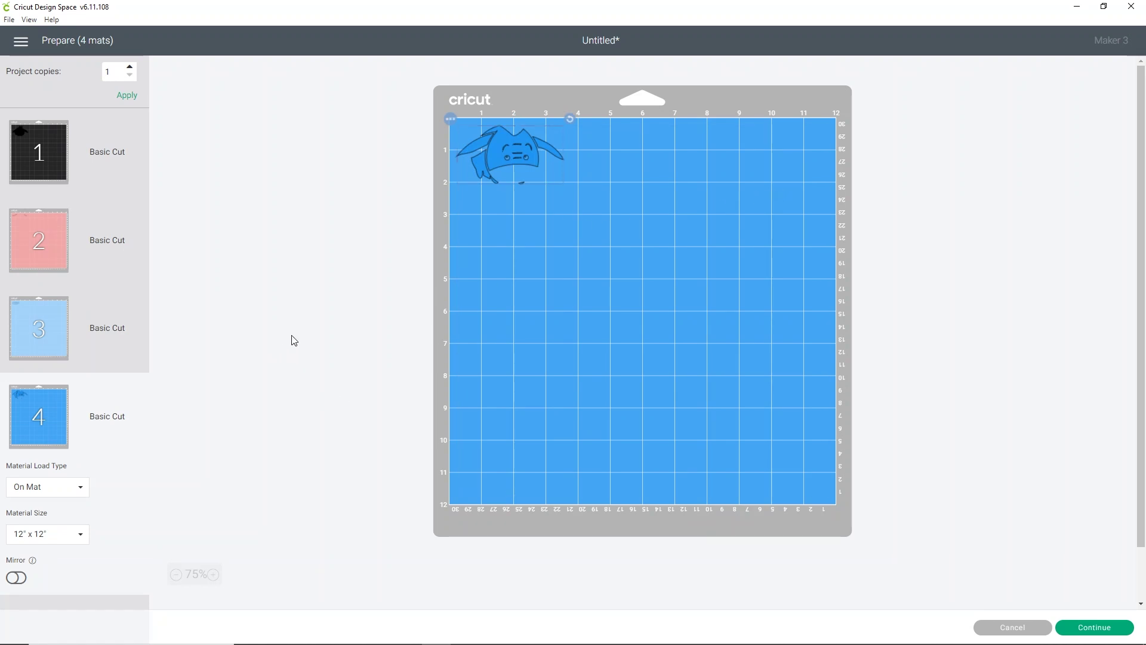
left_click(118, 162)
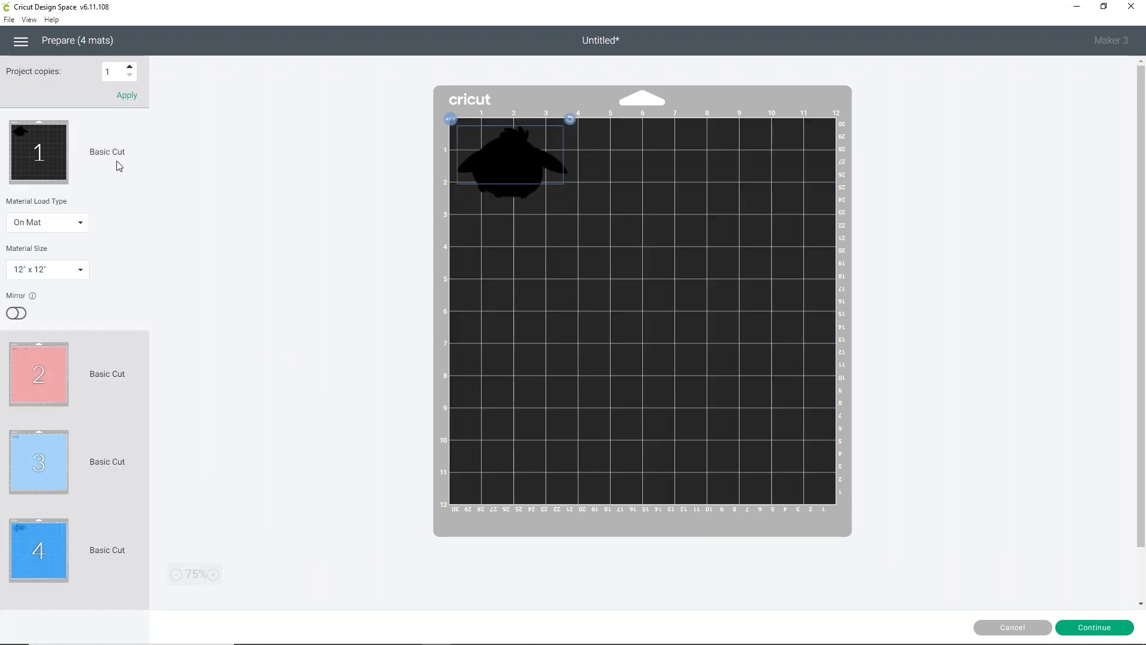
left_click(1091, 627)
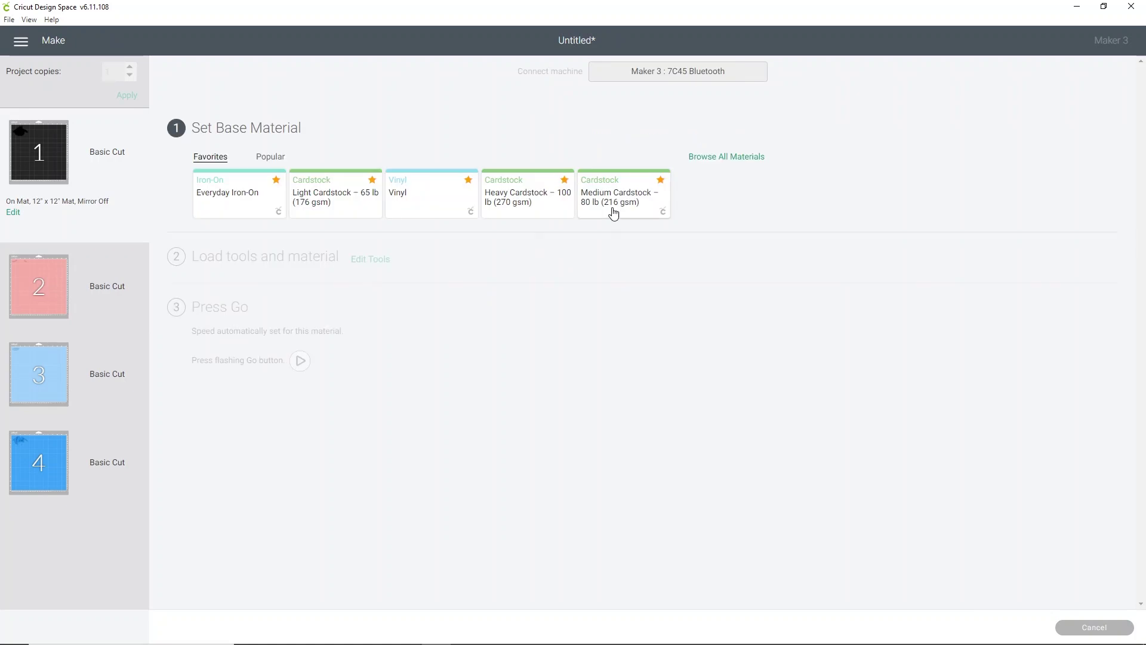
Search all materials for 'felt' and set Felt, Wool Bonded as the base material.
left_click(728, 157)
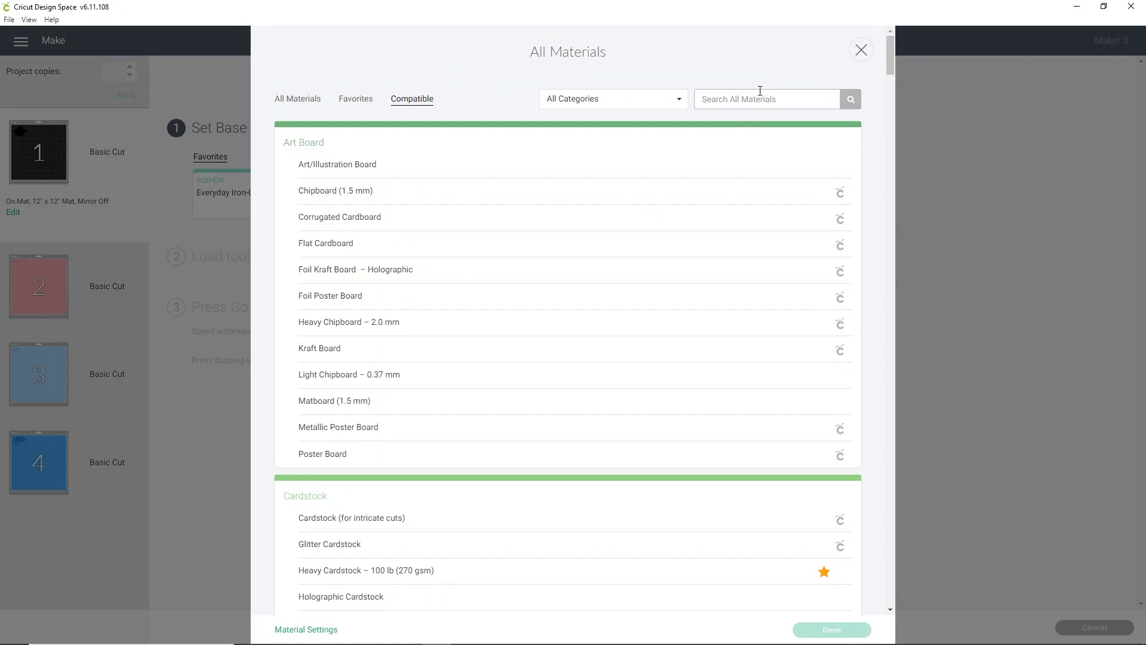
left_click(759, 91)
type("felt")
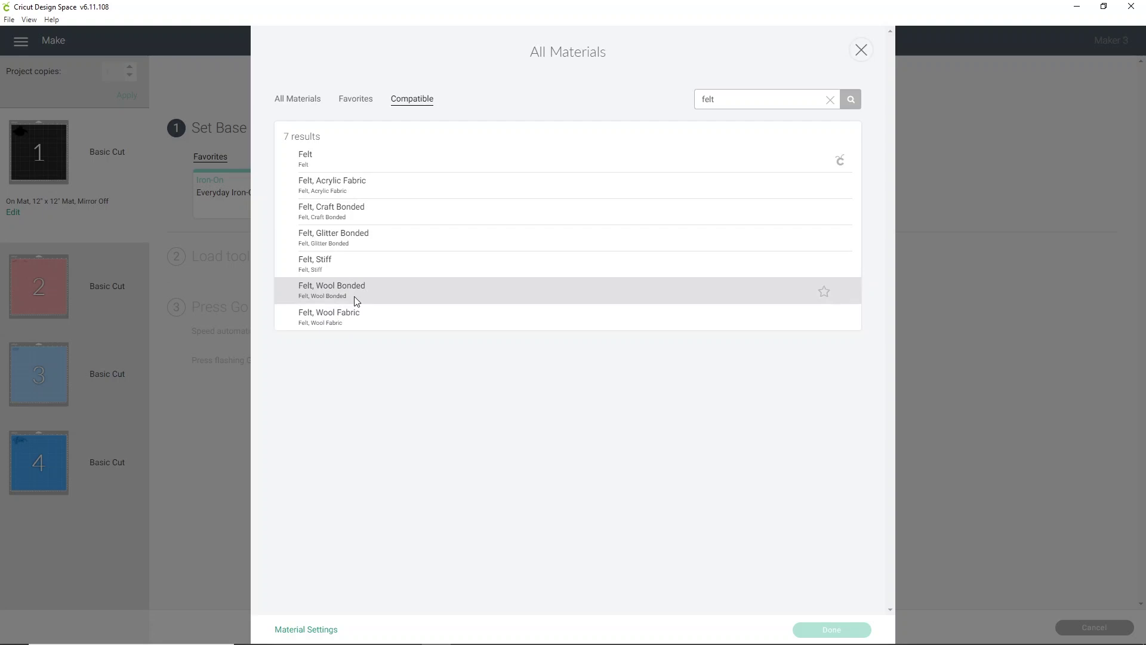
left_click(412, 292)
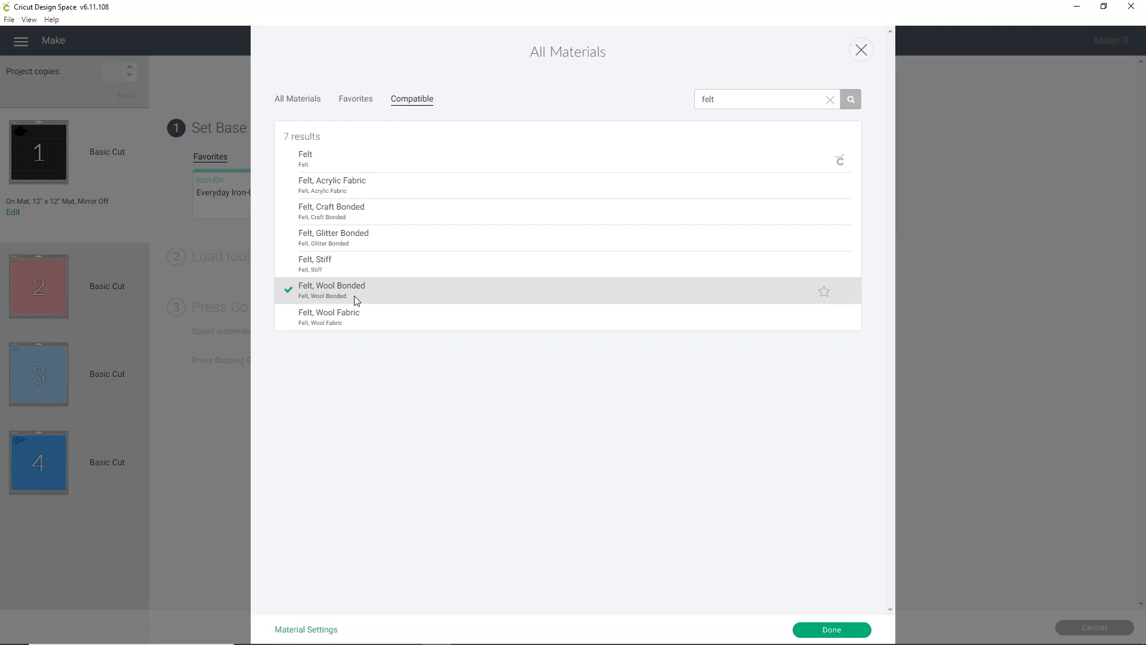
left_click(811, 630)
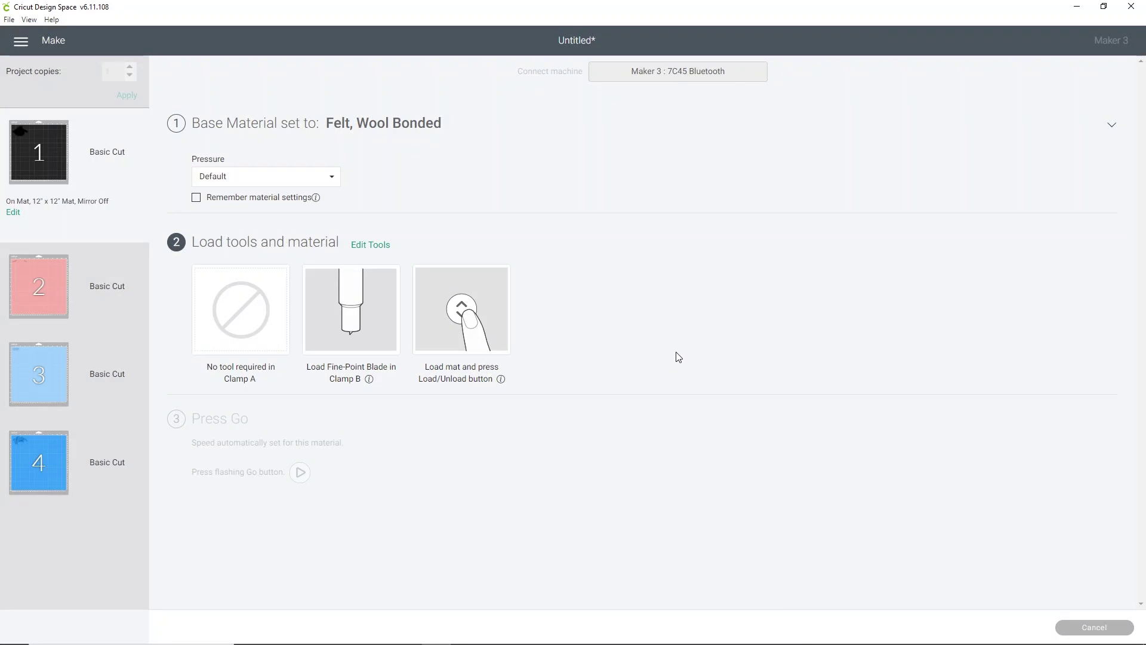
Search 'felt' again and change mat 1's material to Felt, Acrylic Fabric.
left_click(388, 122)
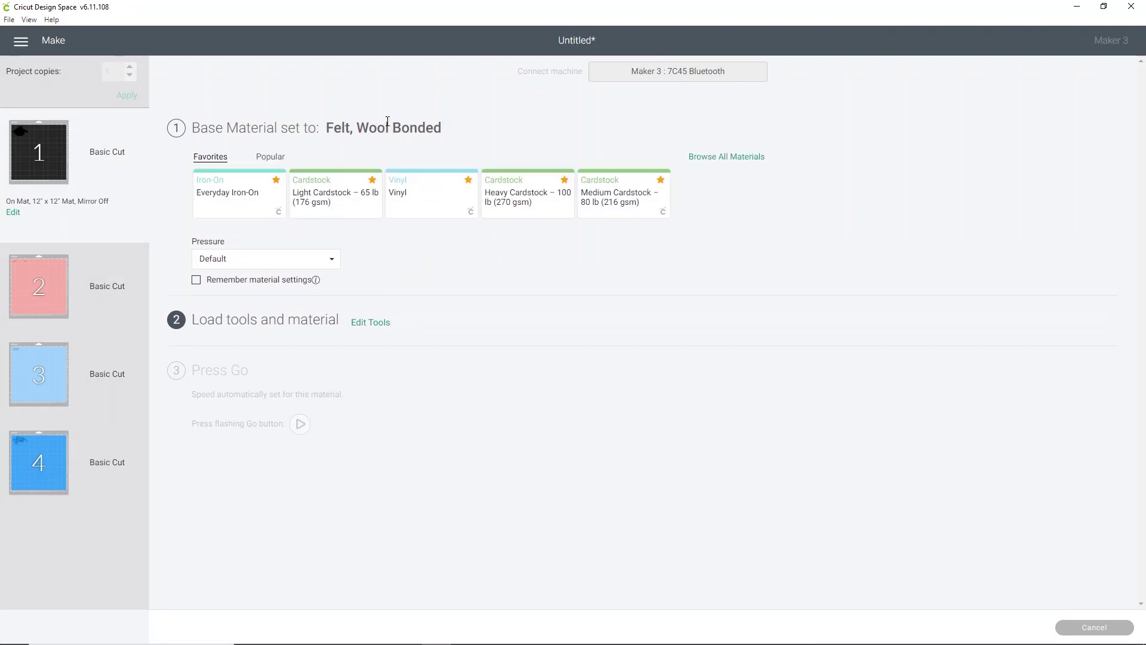
left_click(774, 139)
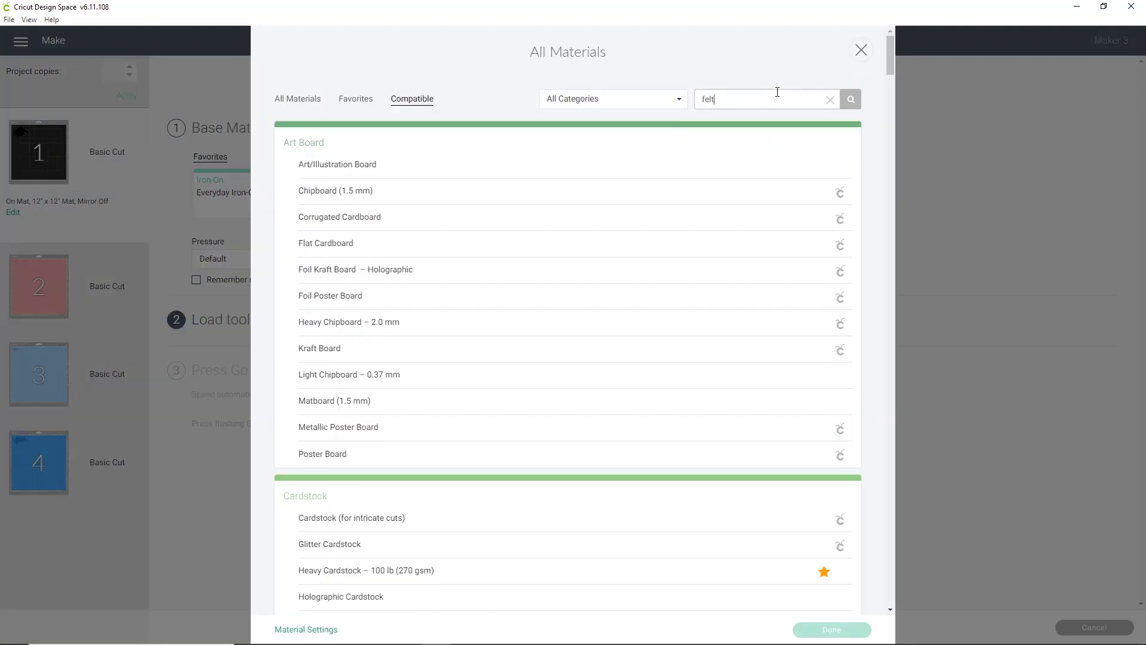
left_click(777, 96)
type("felt")
key("Return")
left_click(355, 185)
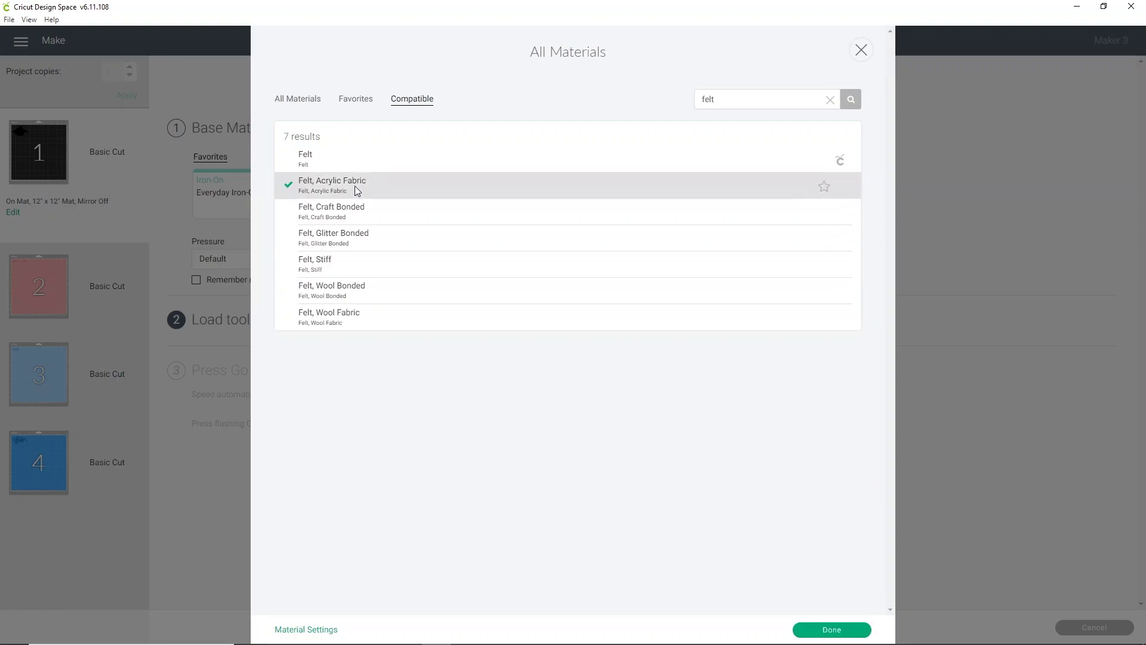
left_click(815, 633)
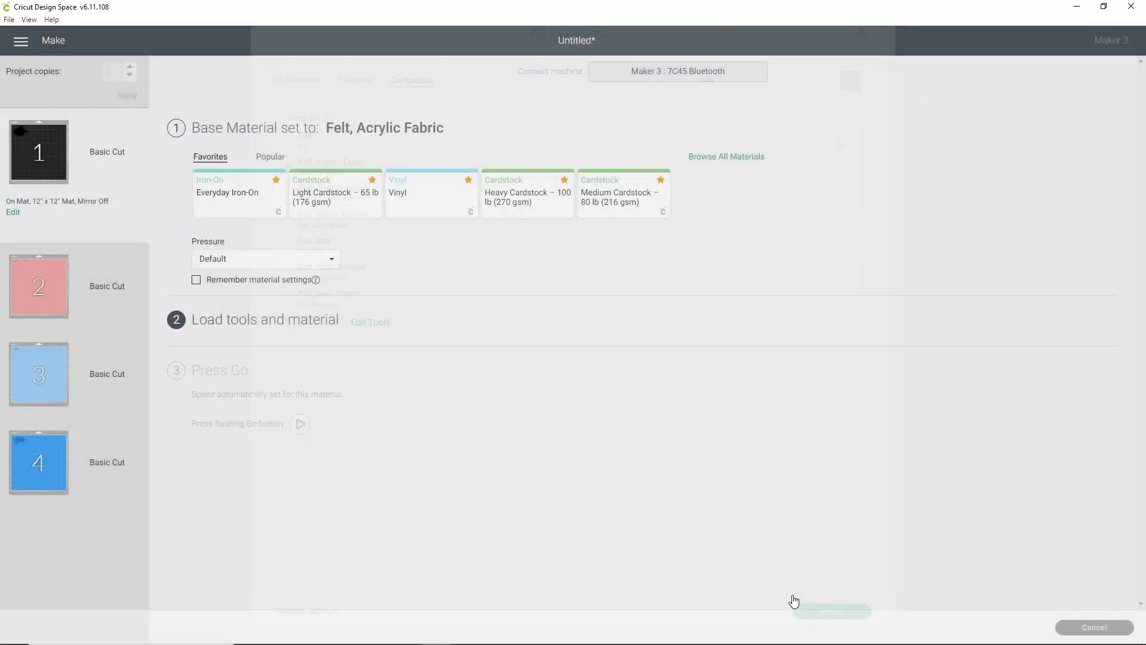